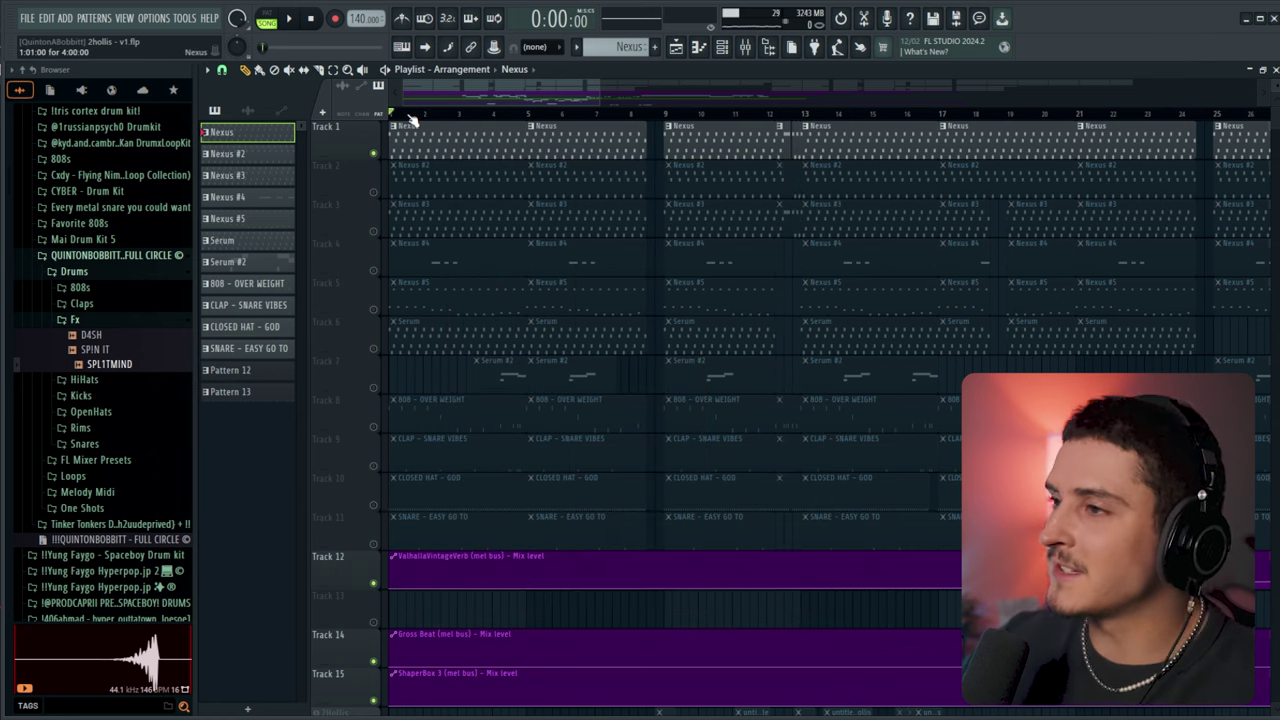
Open the first Nexus pattern from Track 1 in the piano roll and play its melody.
scroll(427, 120, "up", 3)
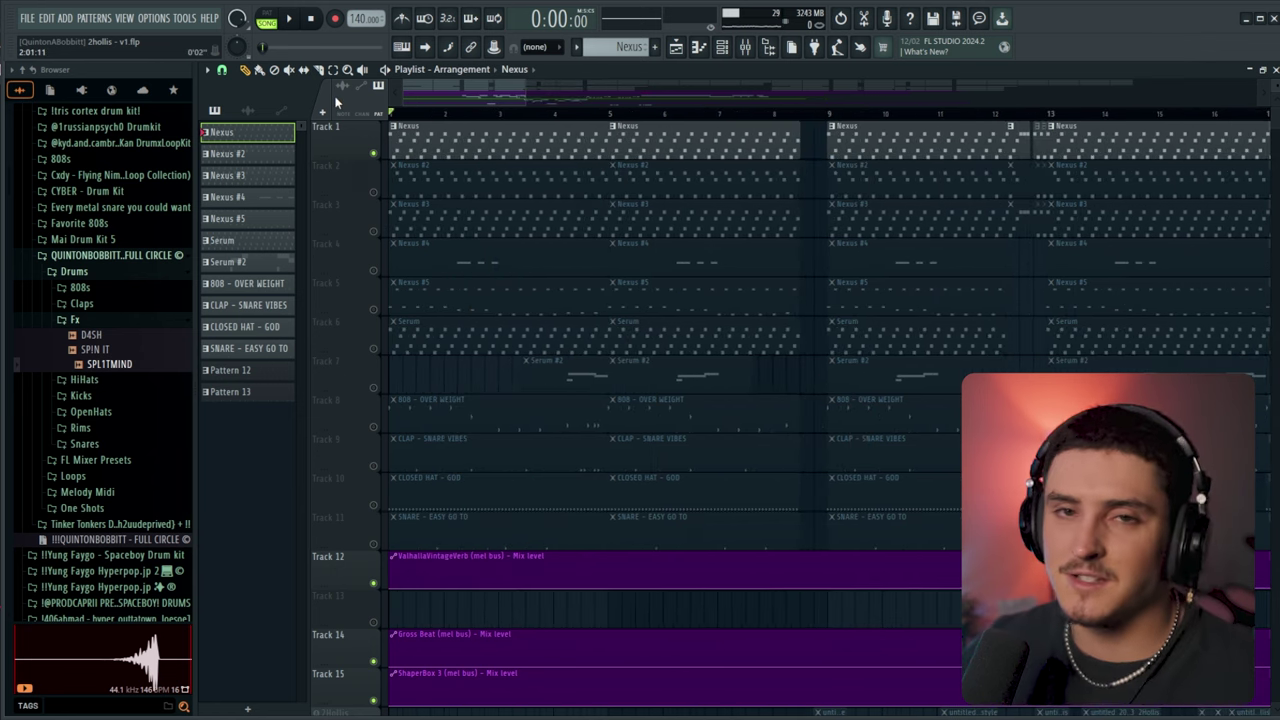
double_click(444, 135)
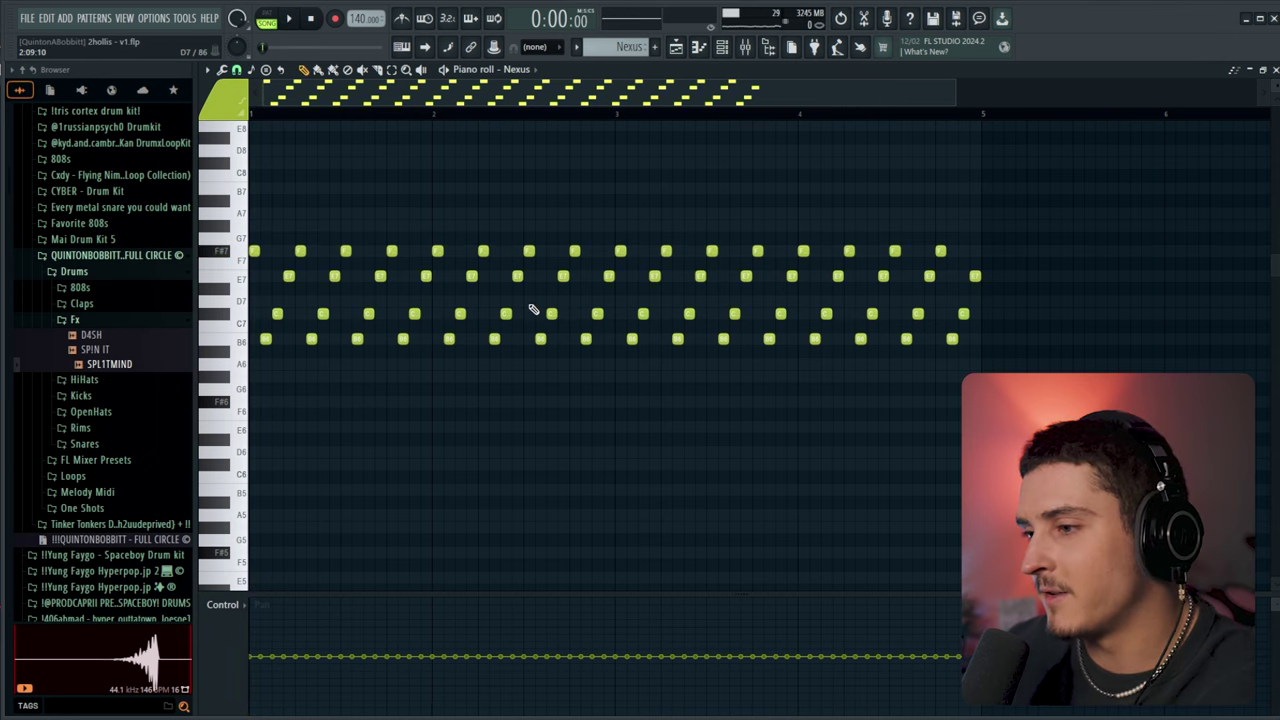
key("space")
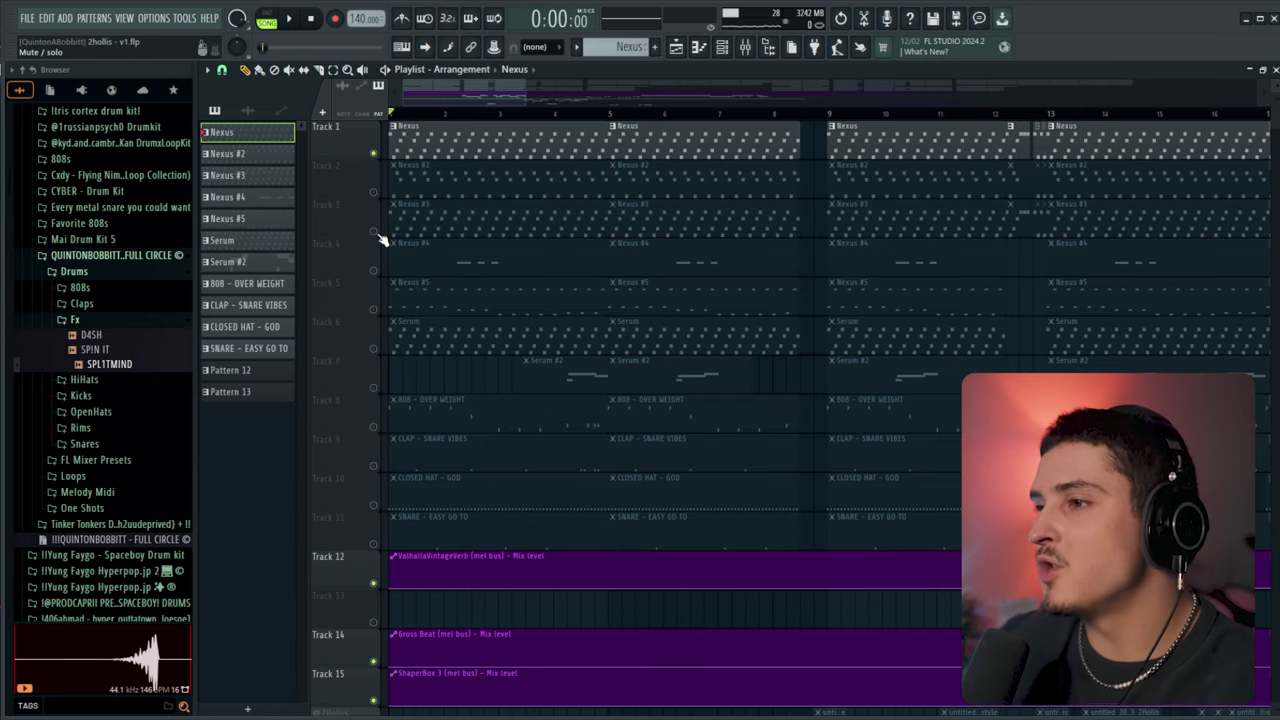
Unmute Track 3 (Nexus #3) and Track 6 (Serum) and play them together with Track 1.
left_click(374, 232)
left_click(373, 349)
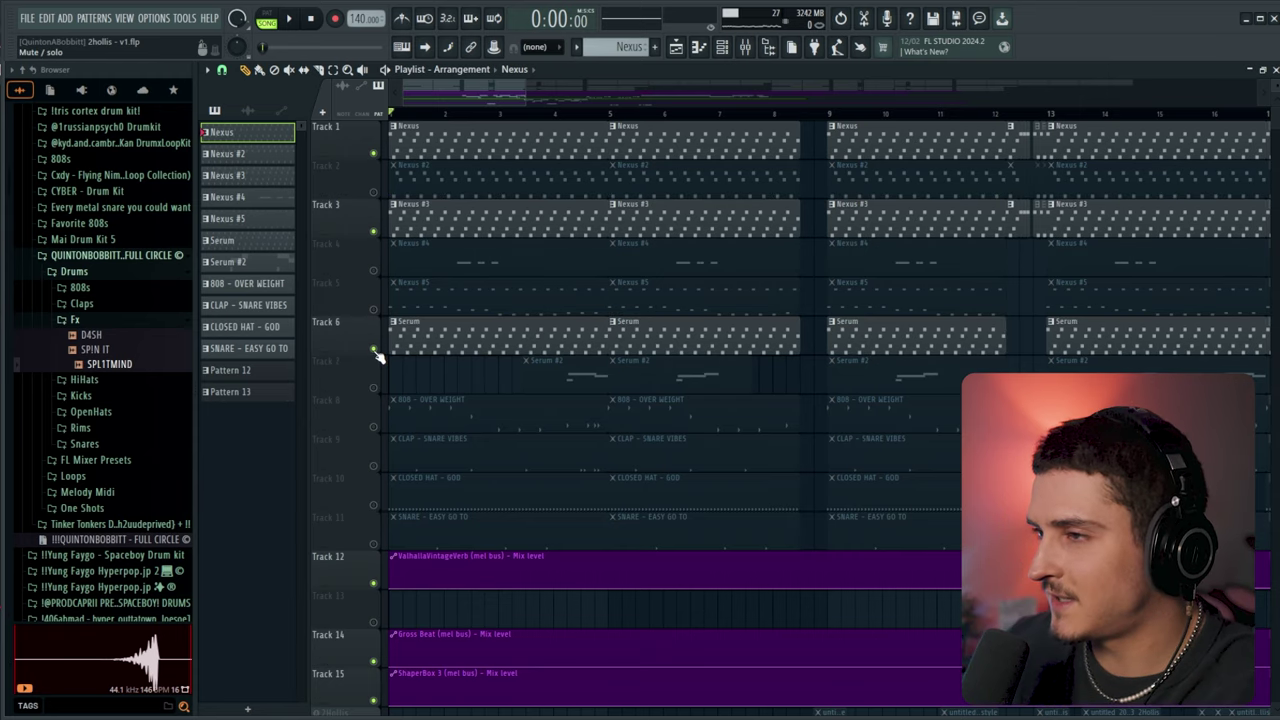
key("space")
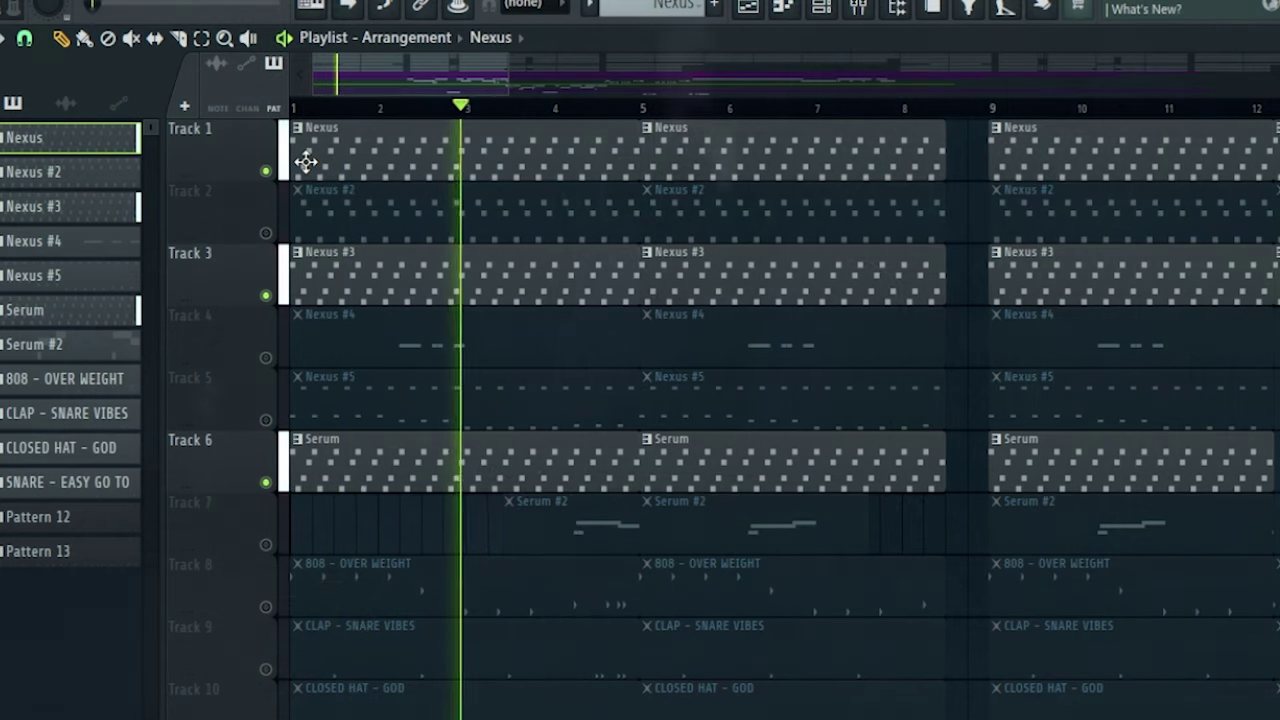
key("space")
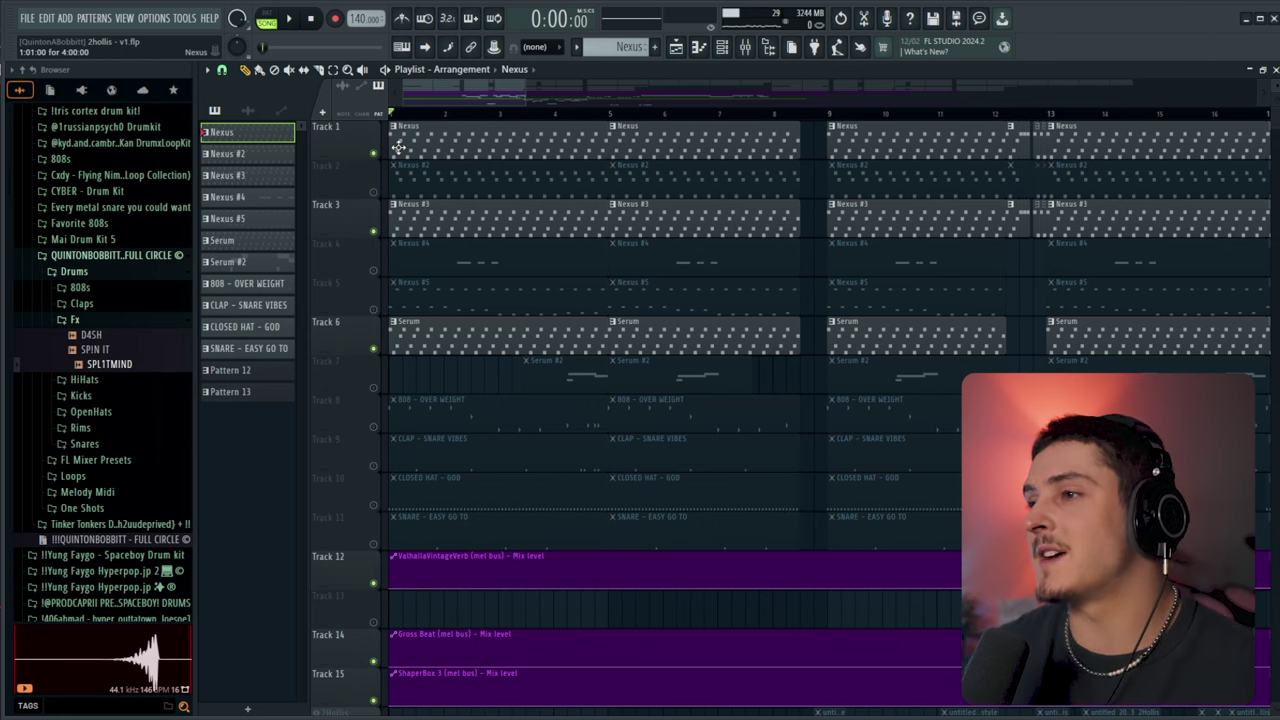
Solo Track 2, review the Nexus #2 notes in the piano roll, and play the layer with the mel bus automation tracks enabled.
right_click(374, 192)
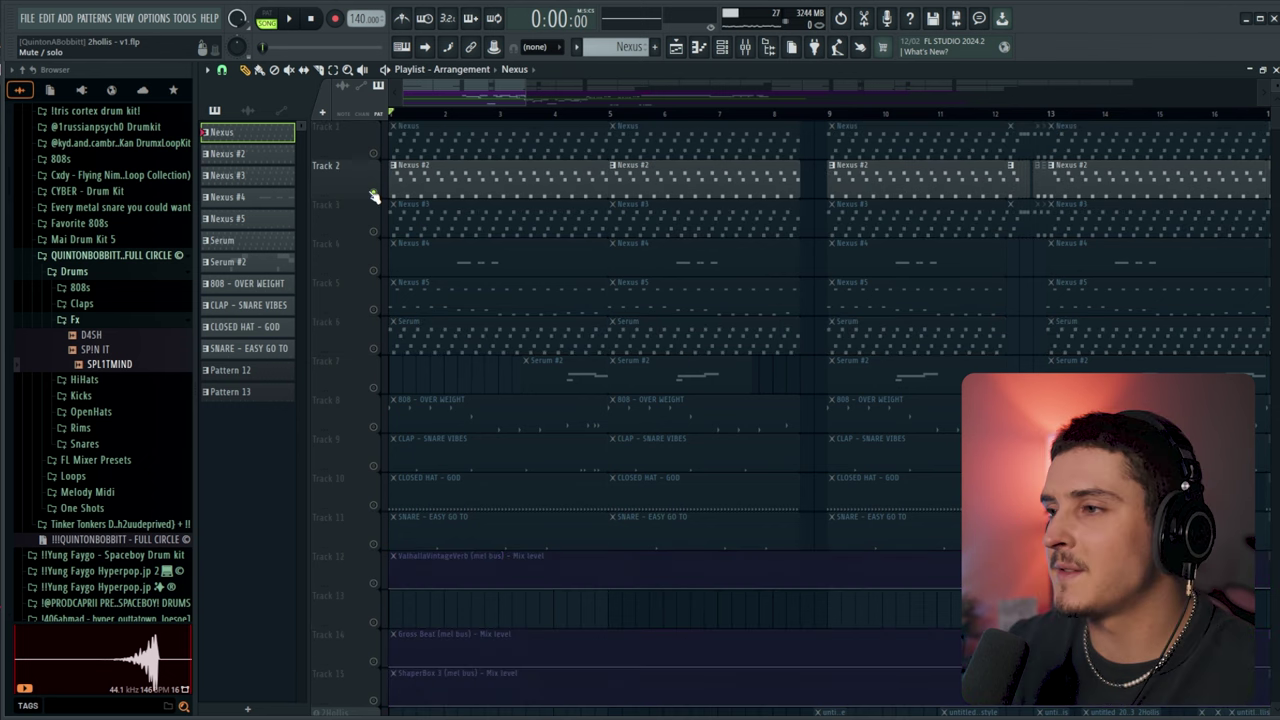
left_click(434, 189)
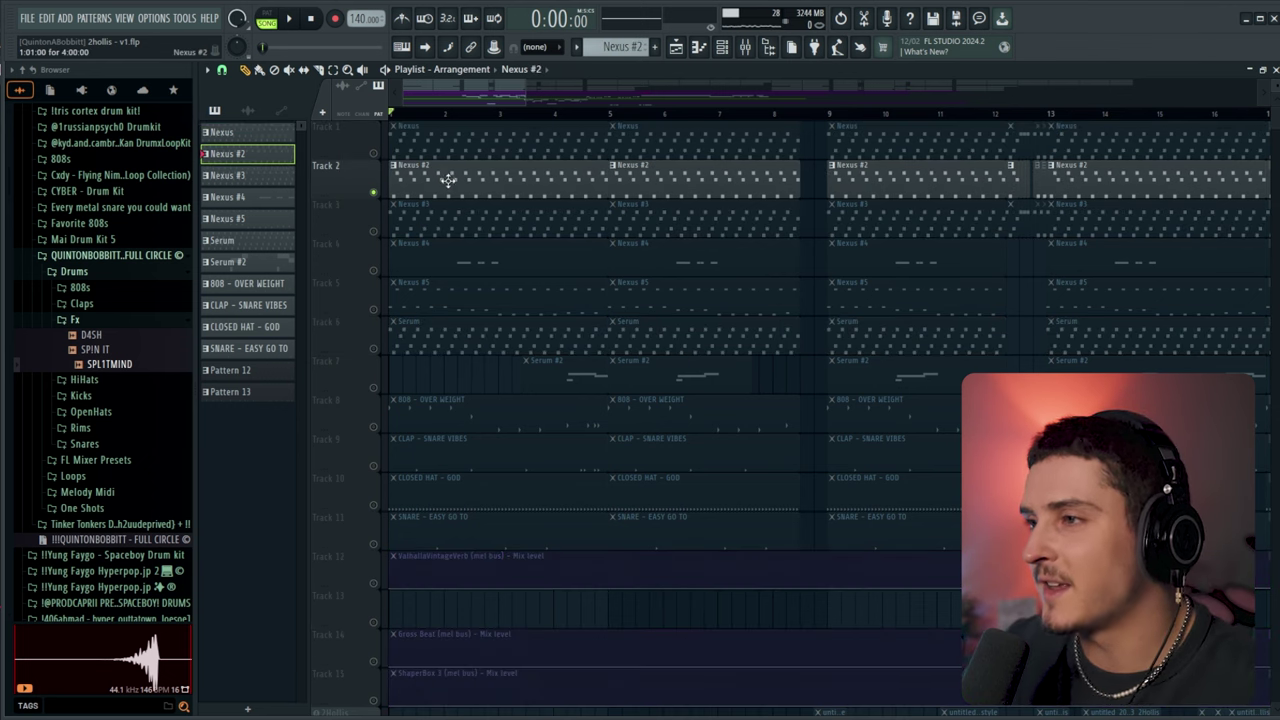
double_click(440, 196)
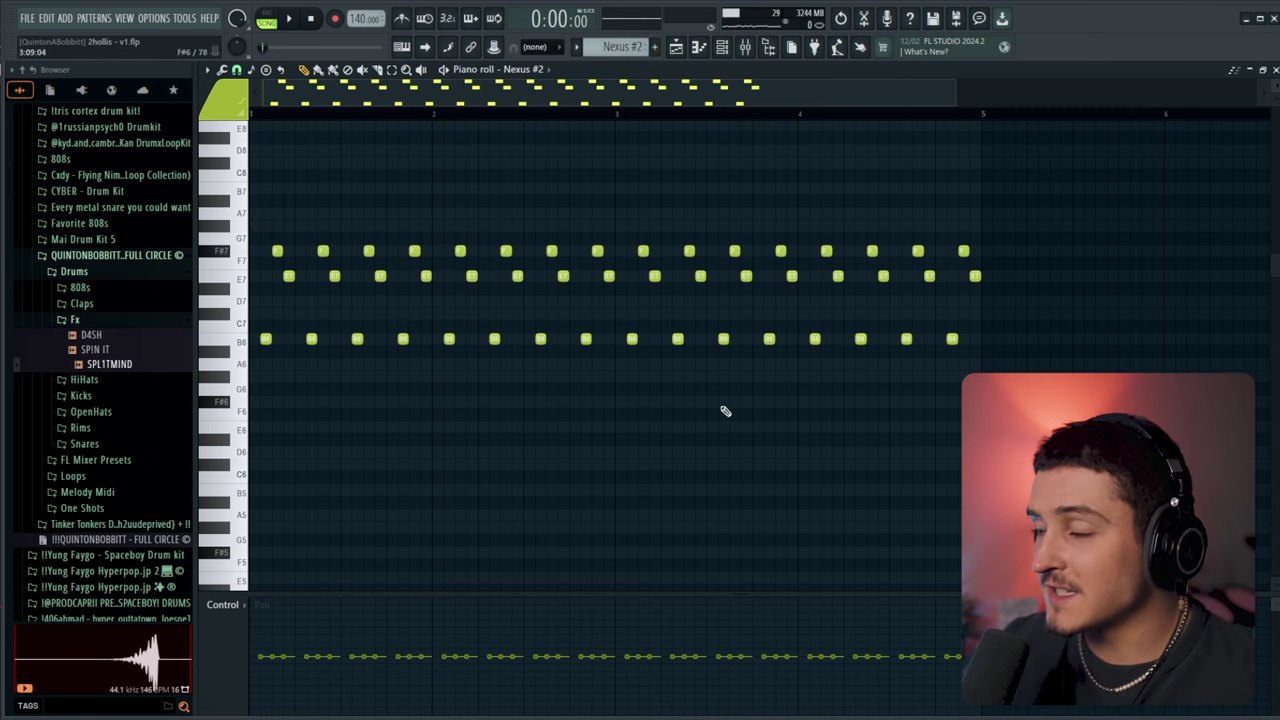
left_click(677, 50)
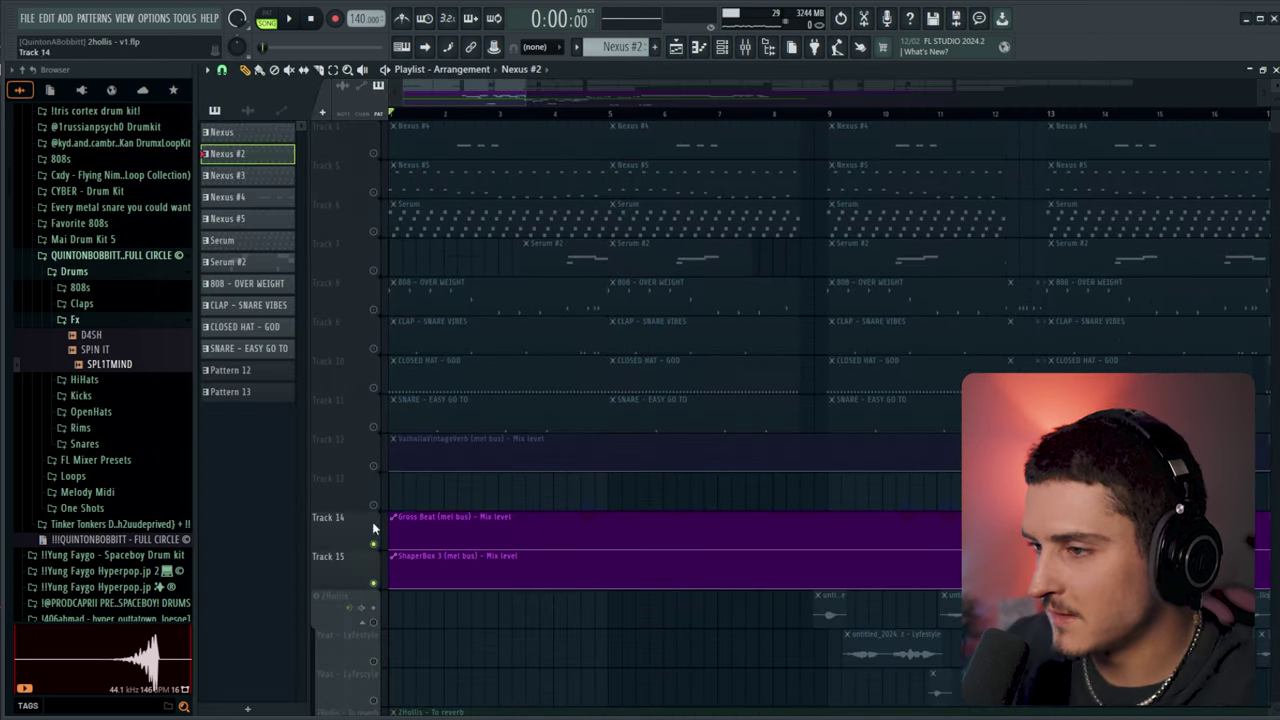
scroll(402, 236, "up", 1)
key("space")
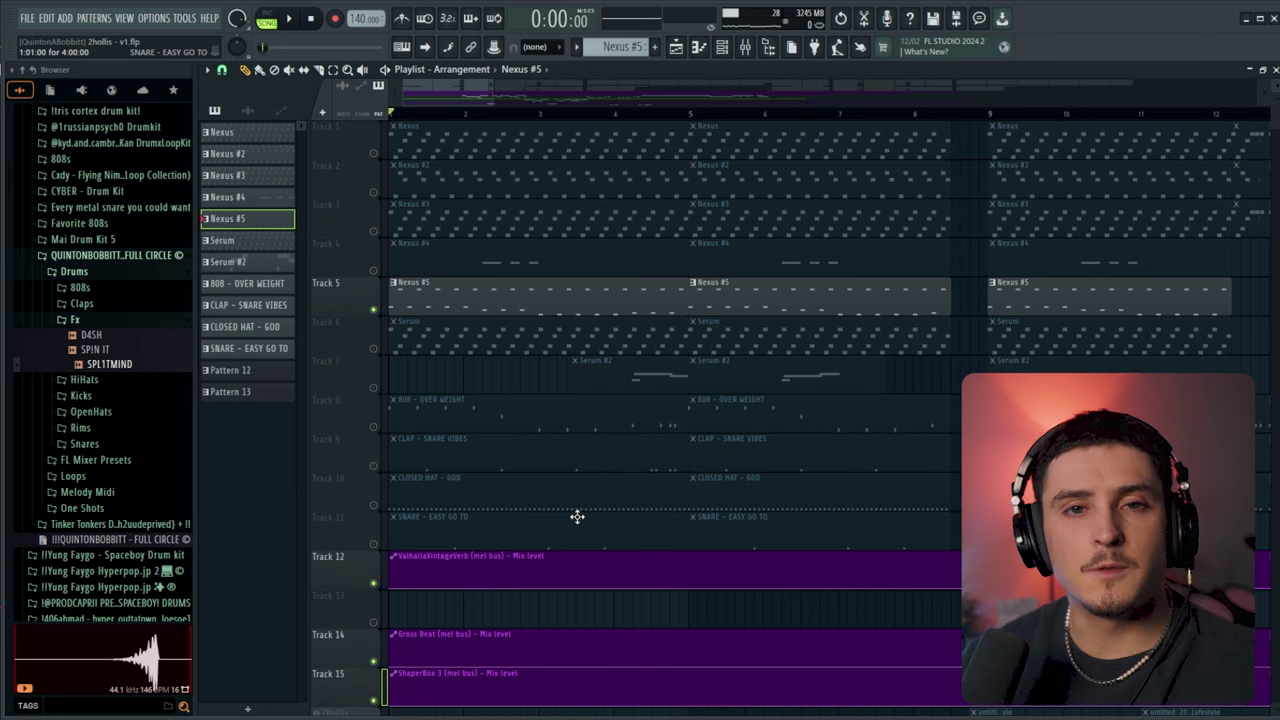
Open the Nexus #5 pattern from Track 5 in the piano roll and play it.
double_click(539, 310)
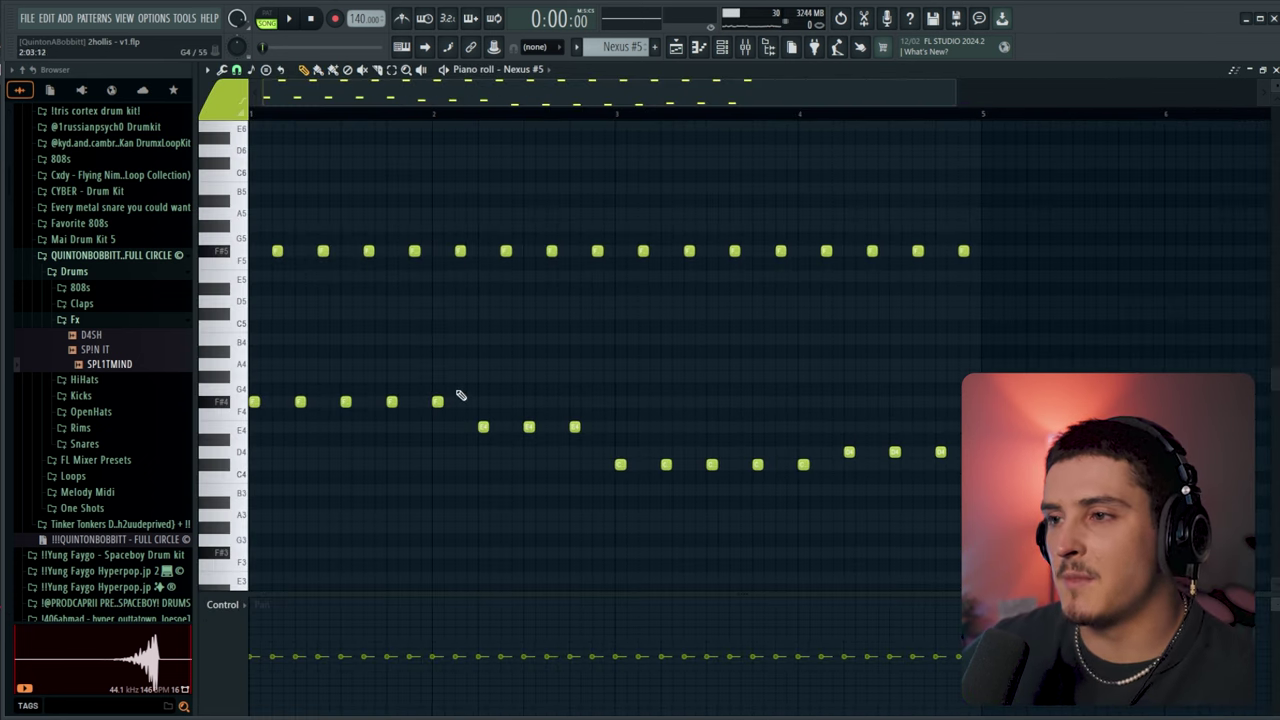
scroll(265, 285, "down", 2)
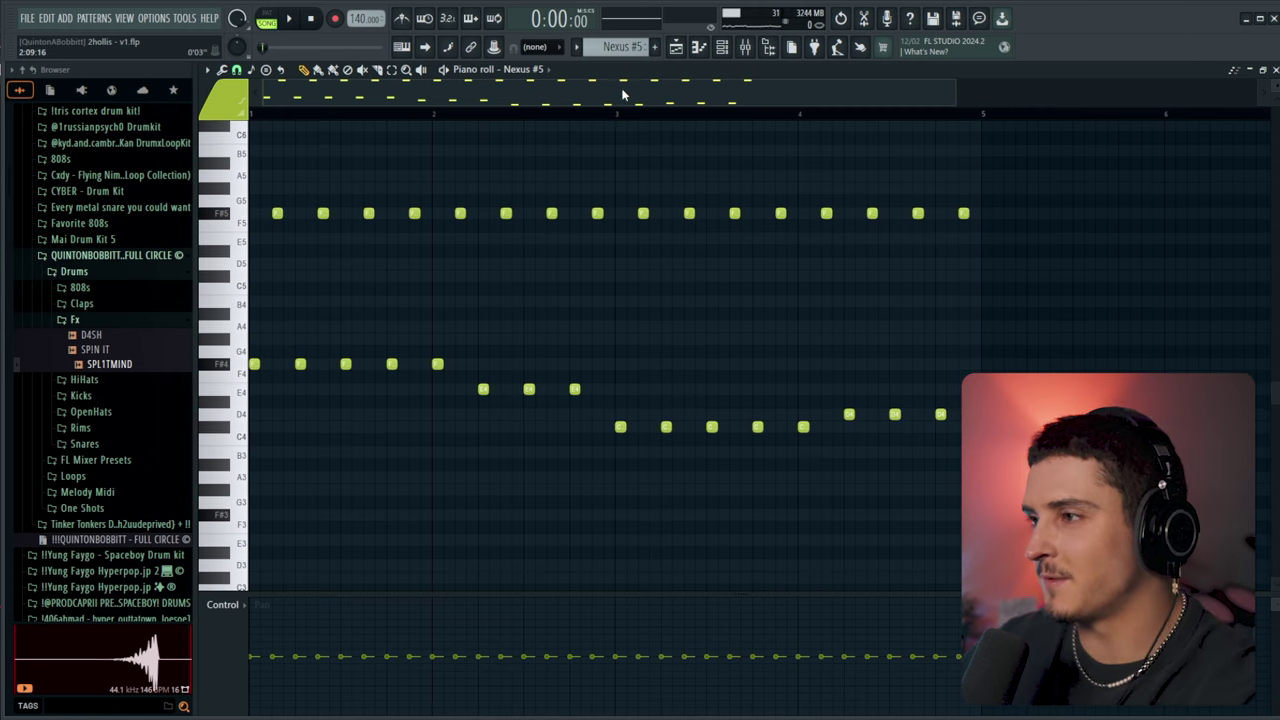
key("space")
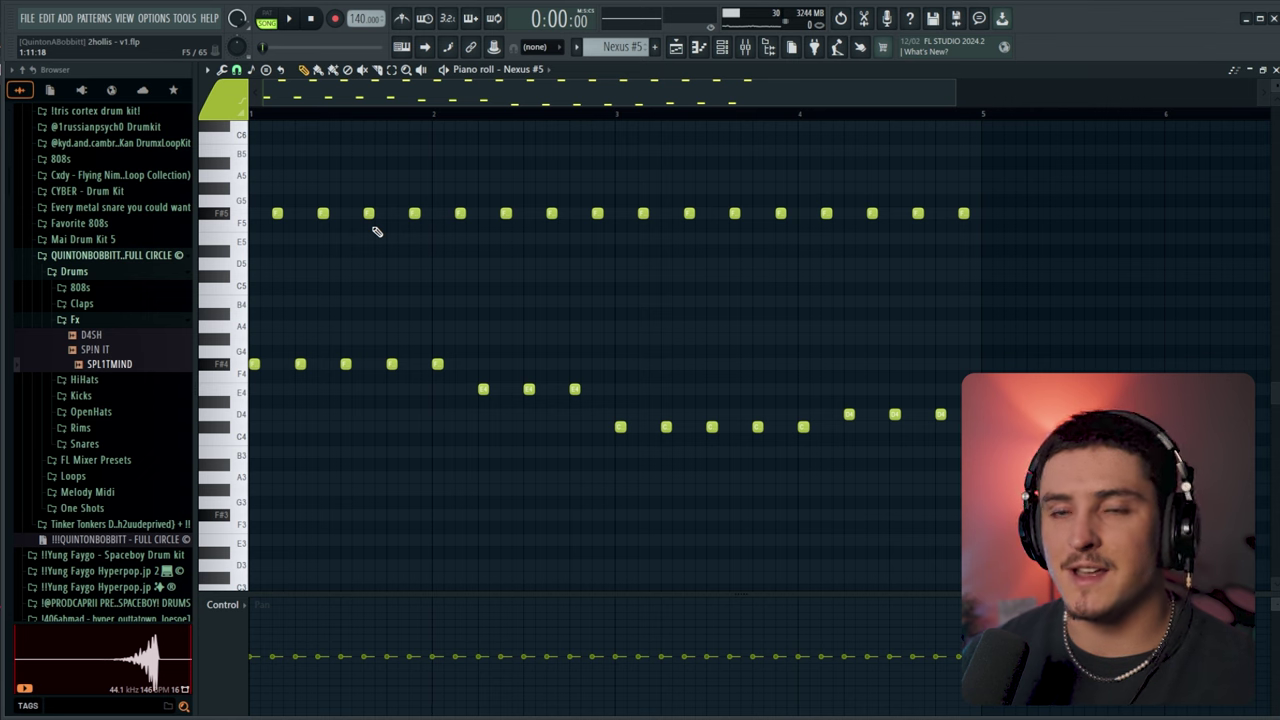
key("space")
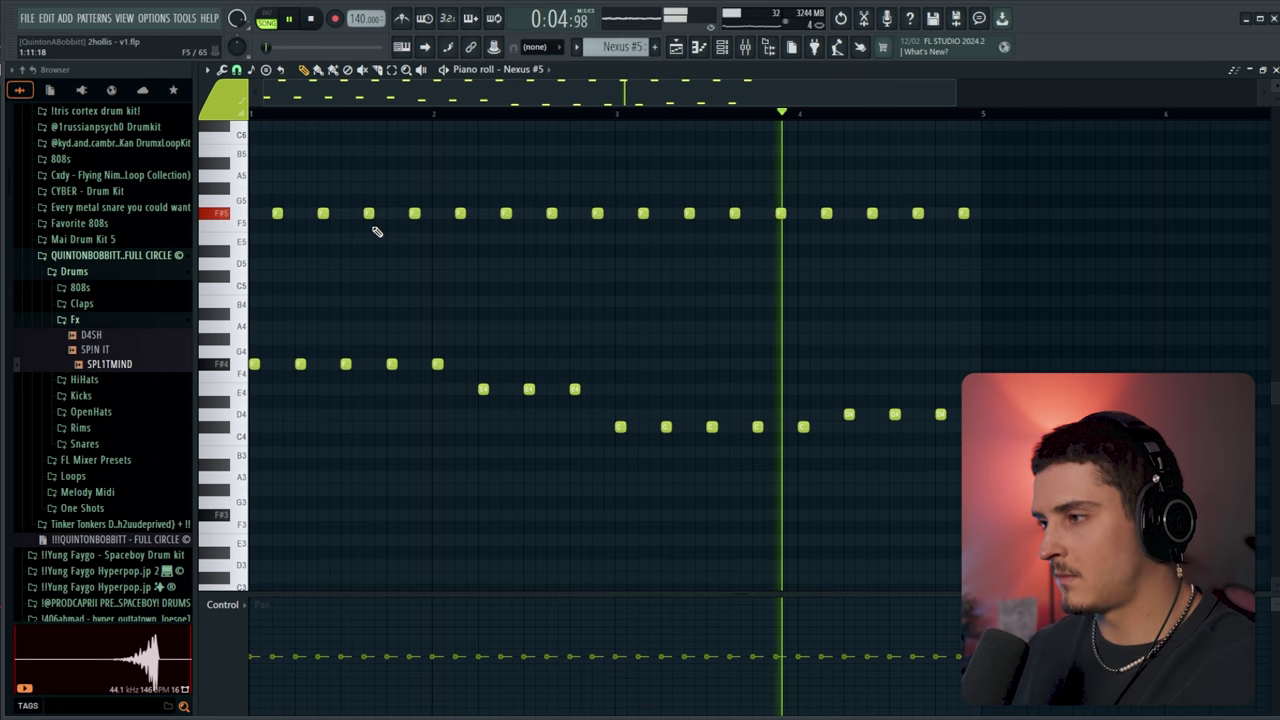
key("space")
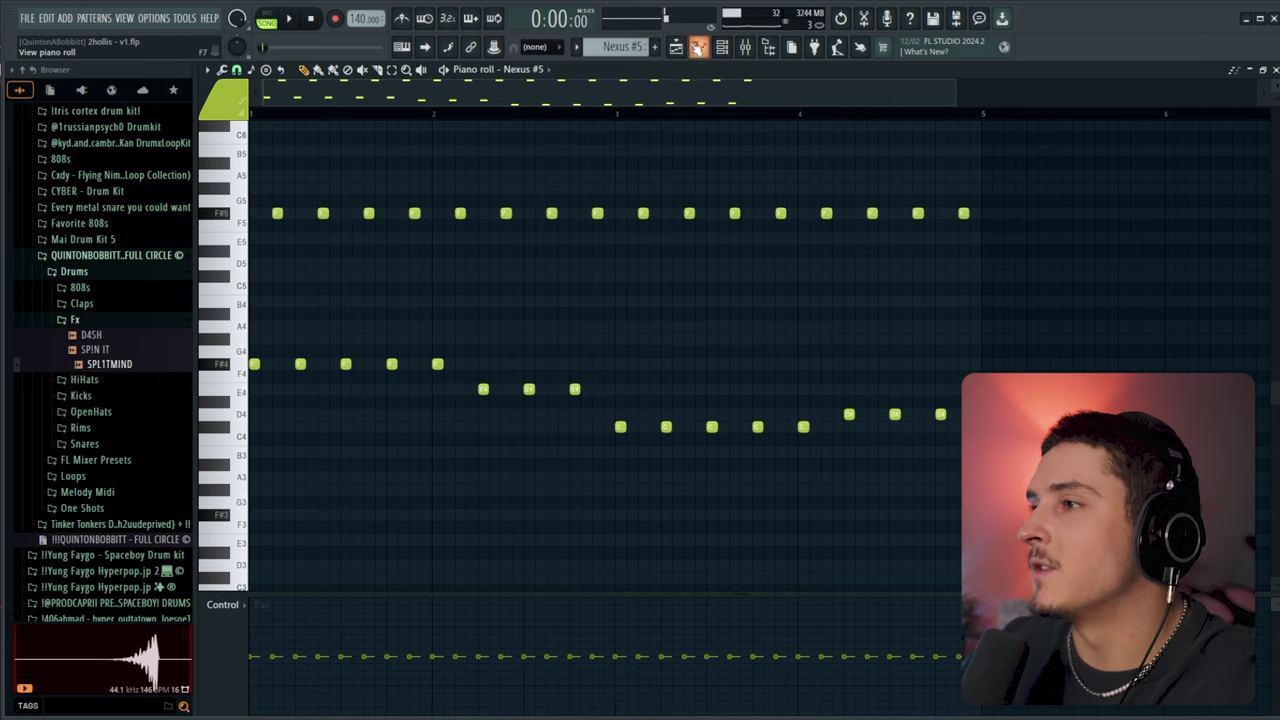
Return to the playlist, unmute Tracks 1 to 4 and Track 6, and play all the melody layers together.
left_click(700, 48)
left_click(678, 51)
left_click(677, 50)
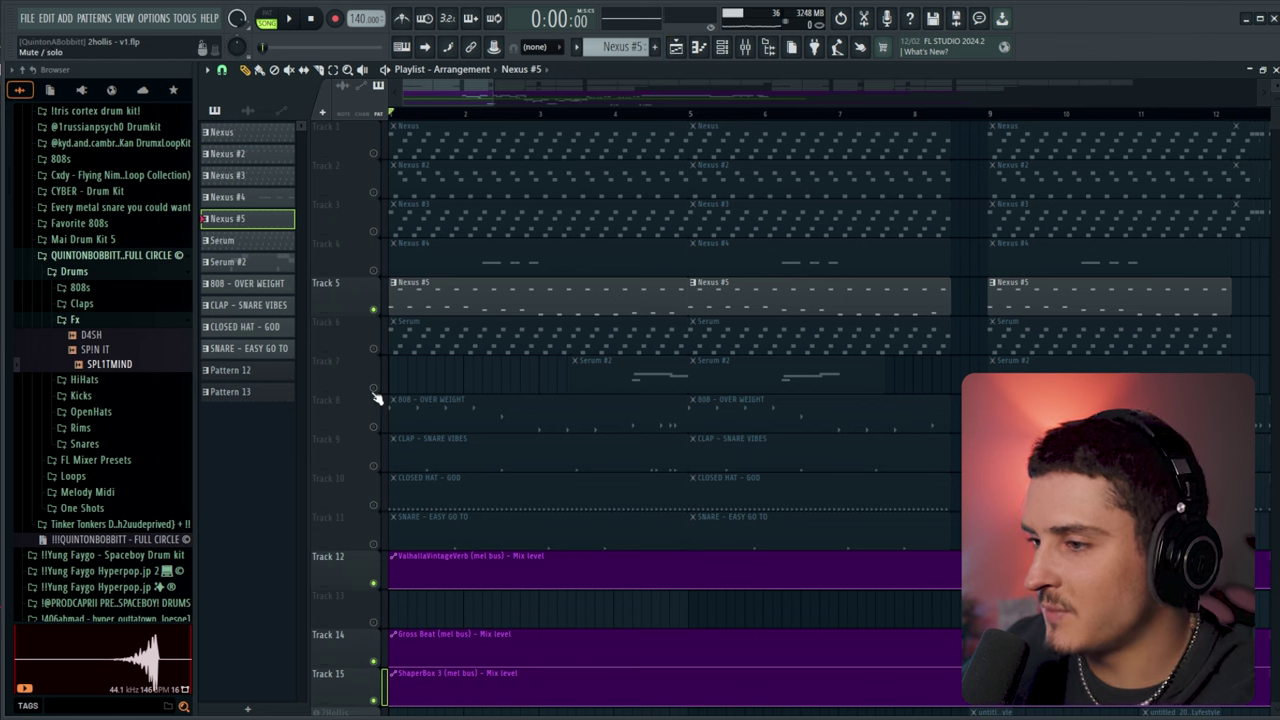
left_click(373, 348)
left_click_drag(374, 267, 378, 135)
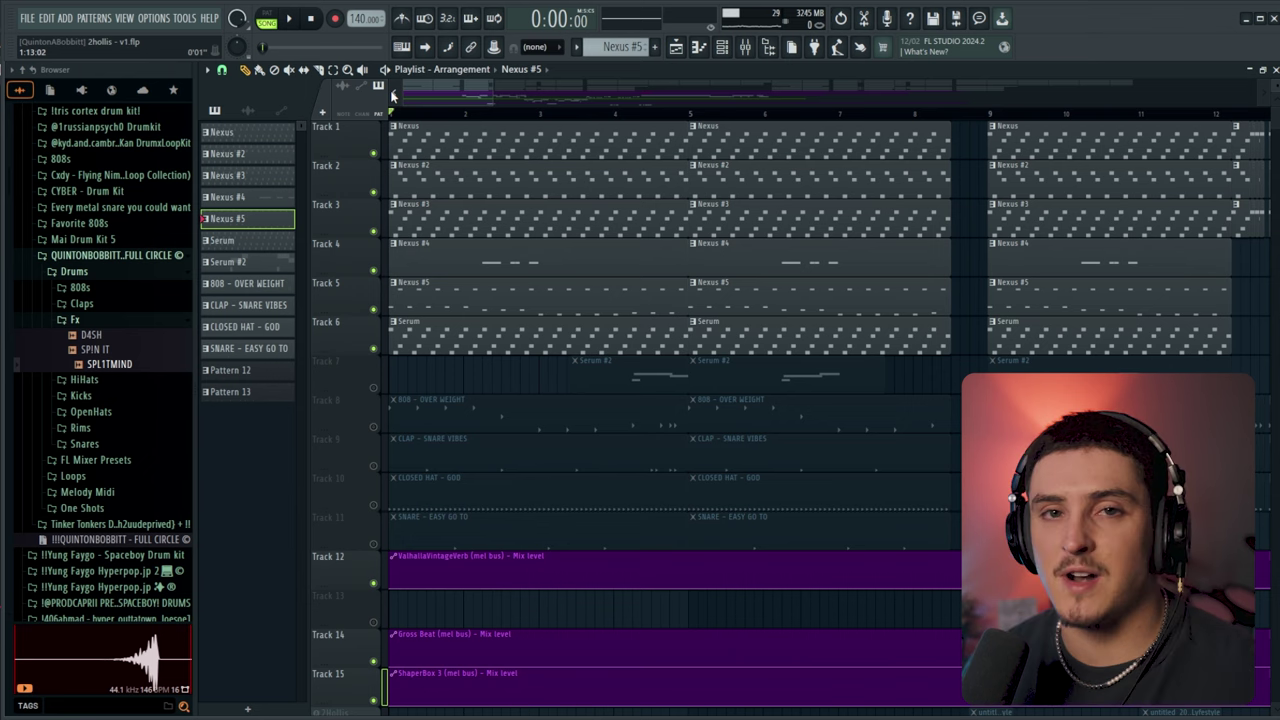
key("space")
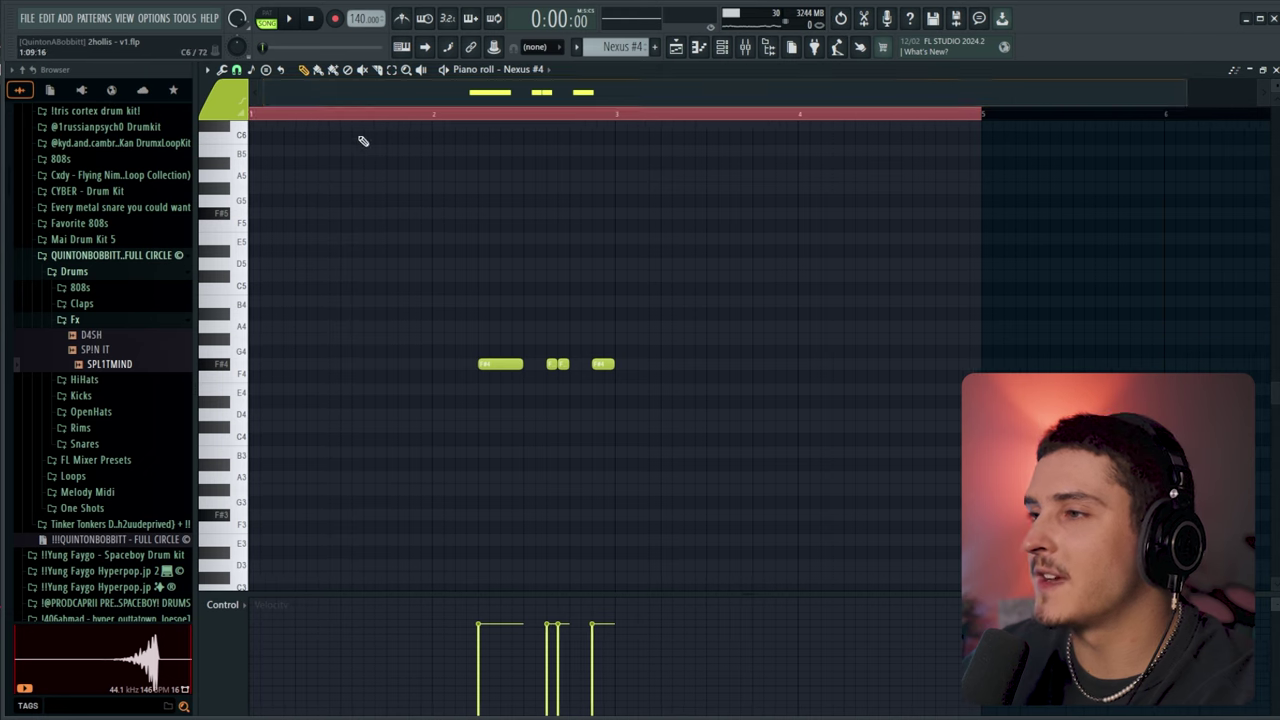
Play the Nexus #4 notes from bar 2 in the piano roll and return to the playlist.
left_click(434, 115)
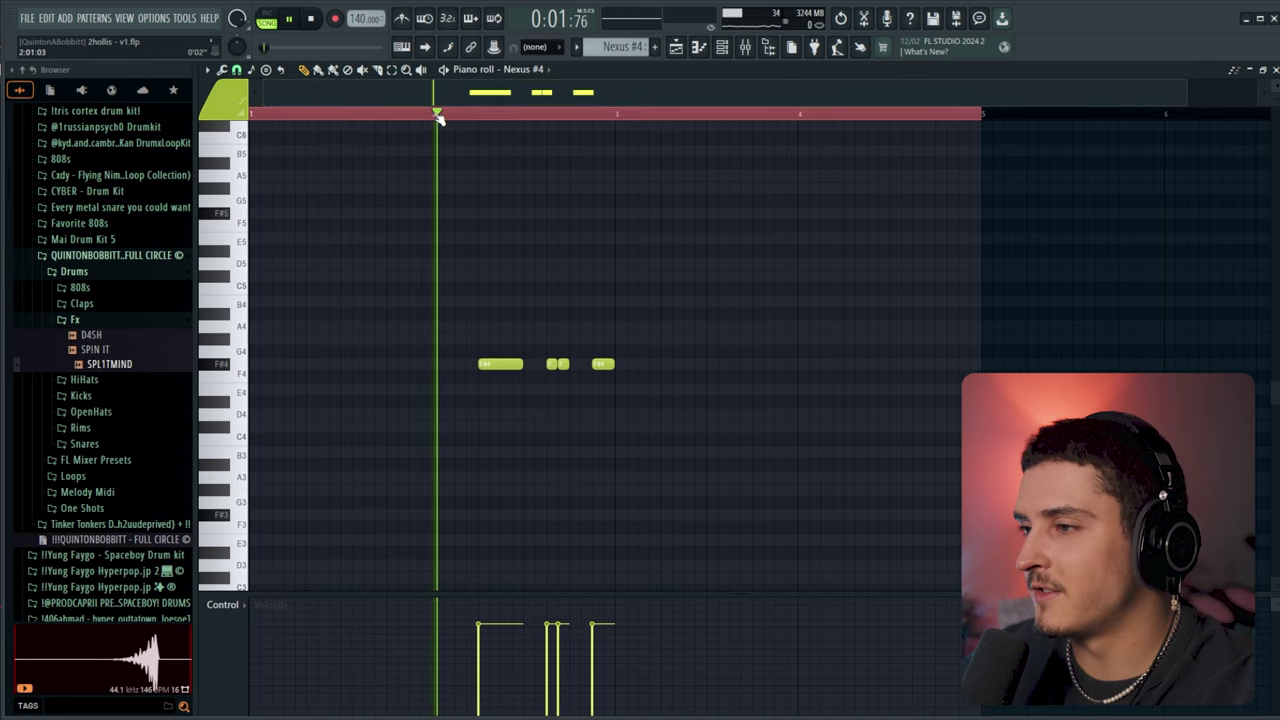
key("space")
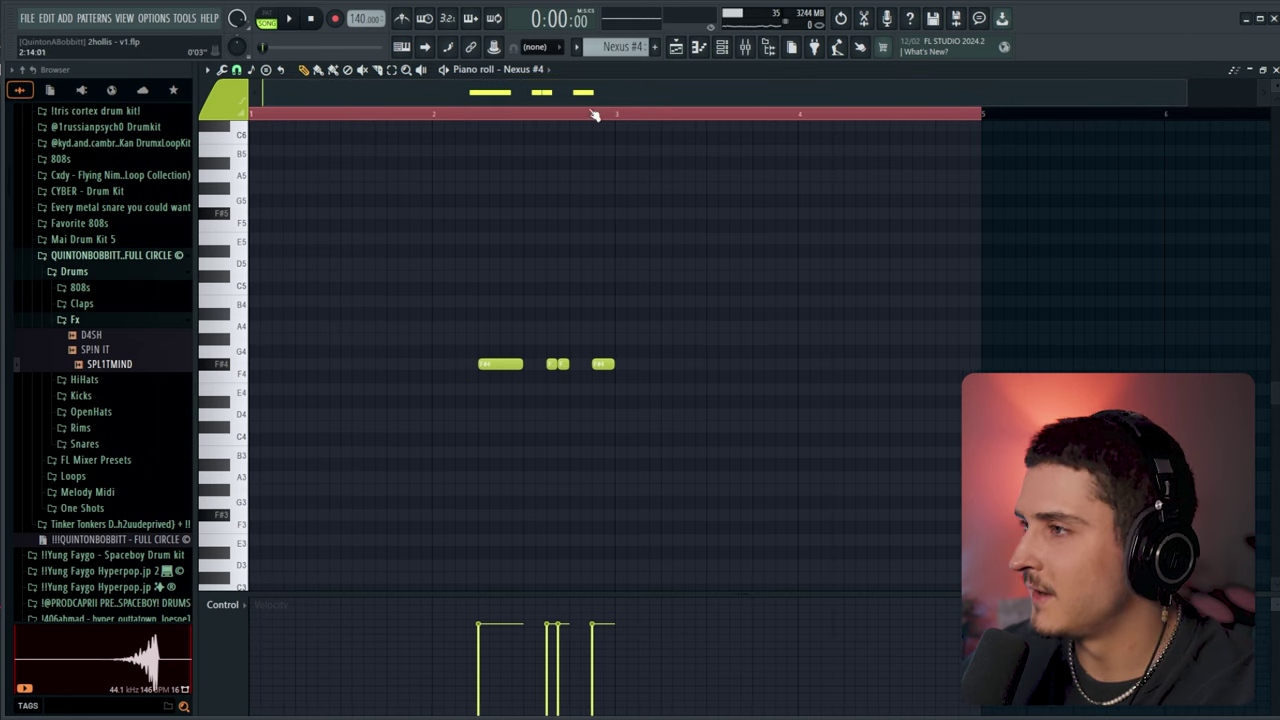
left_click(678, 47)
left_click(746, 48)
left_click(746, 48)
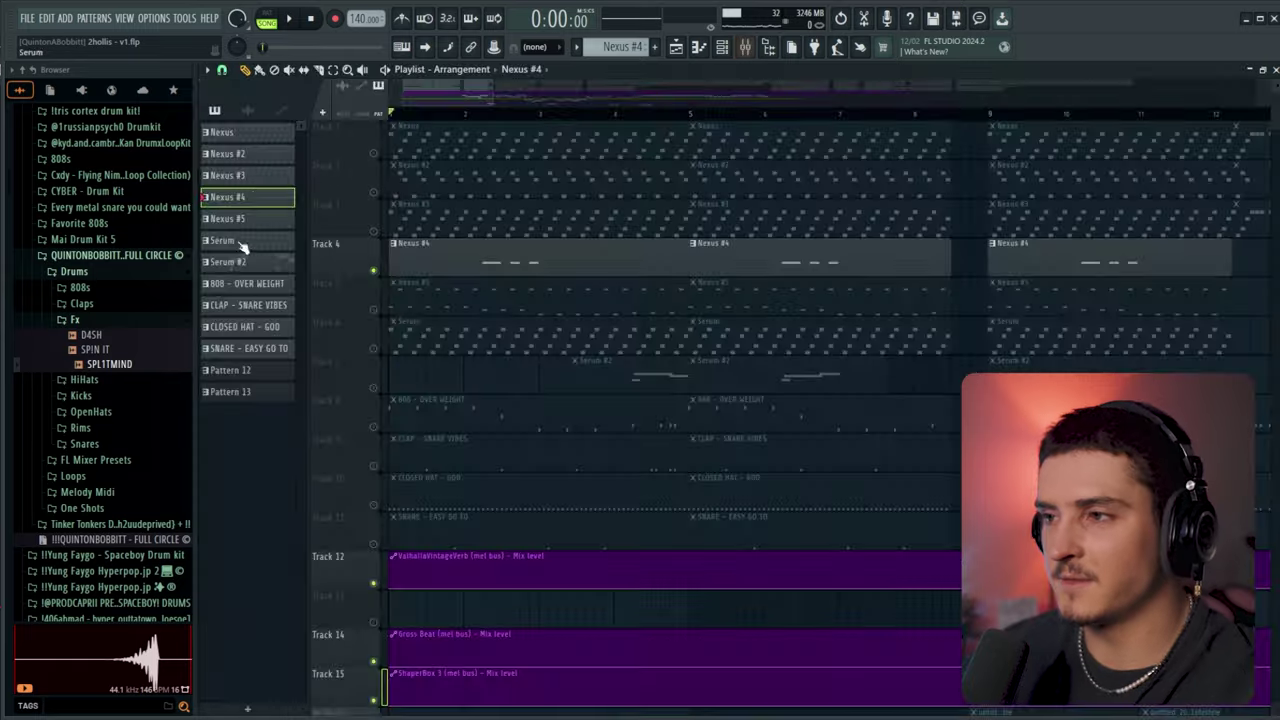
Unsolo Track 4 and play the melody with the mel bus effects in the mixer switched off and back on.
right_click(376, 272)
key("F9")
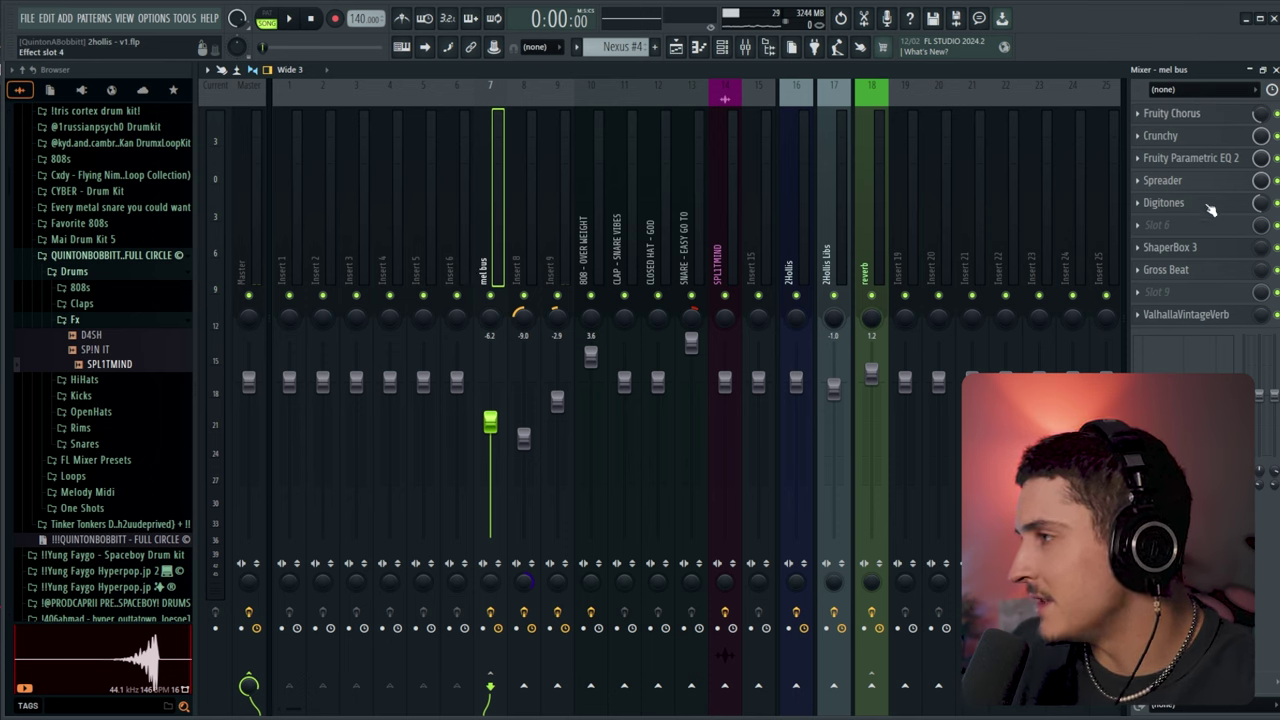
left_click(496, 617)
key("space")
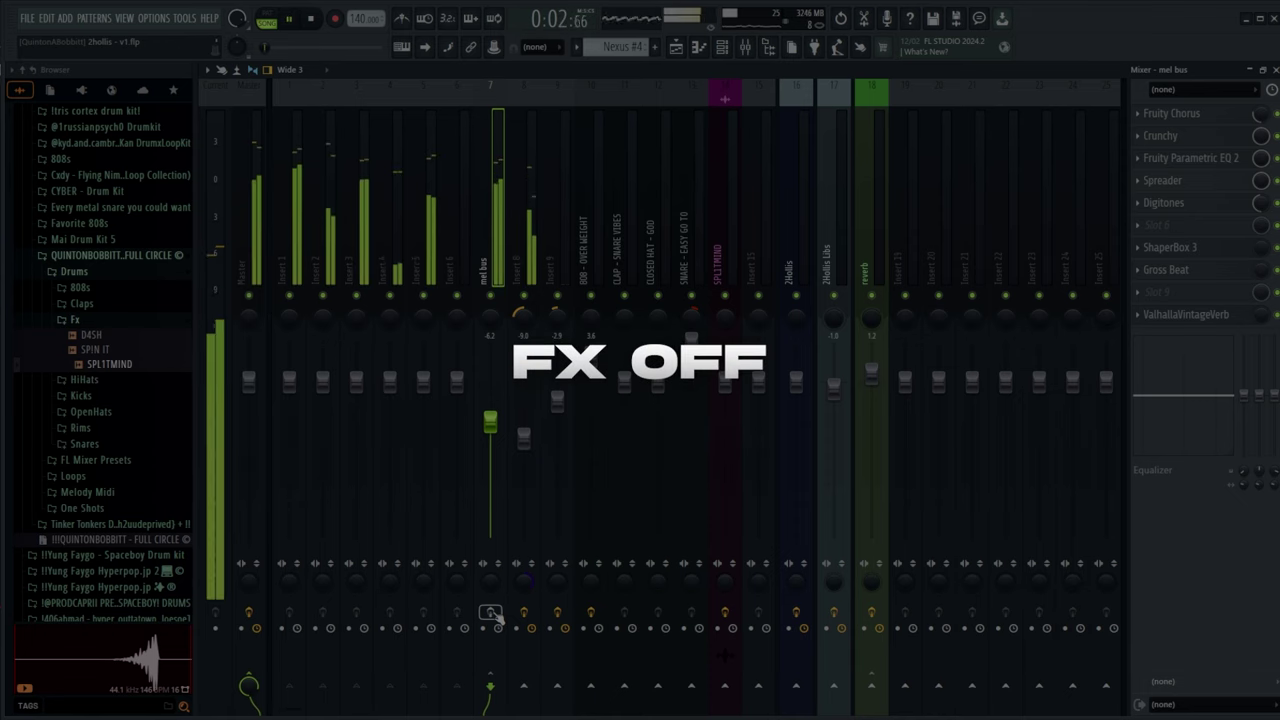
key("space")
left_click(491, 613)
key("space")
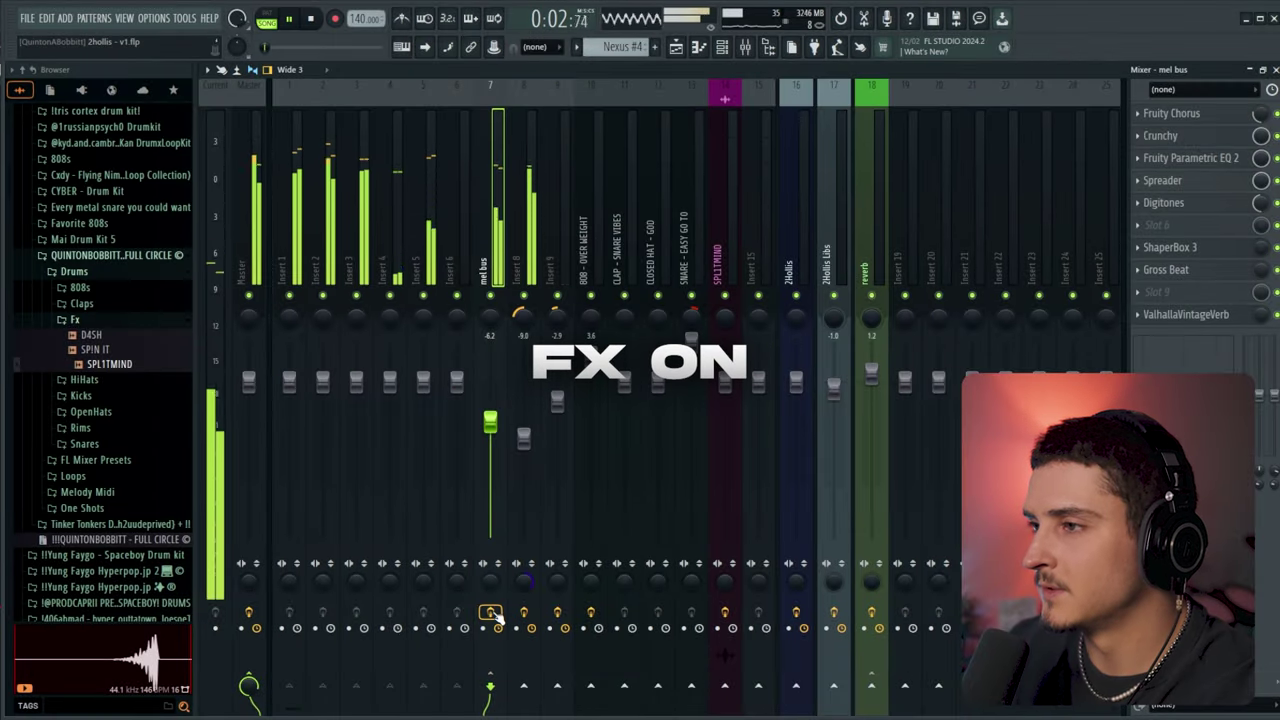
key("space")
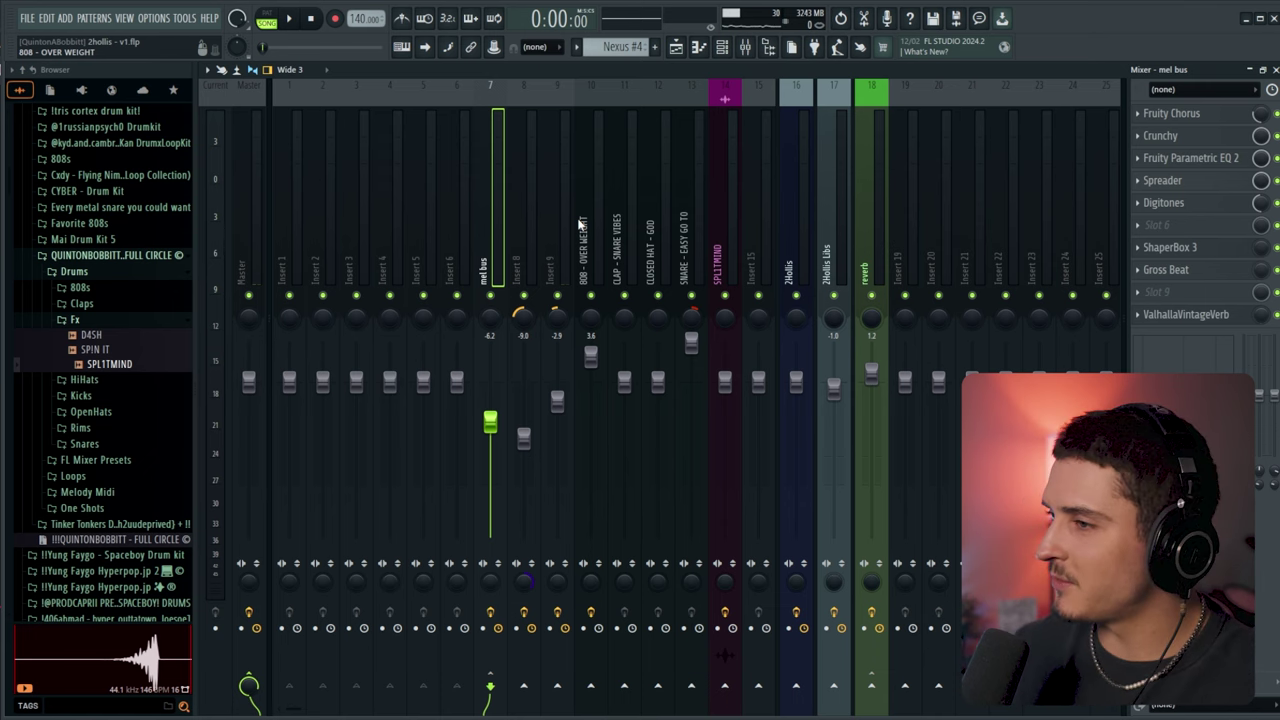
Unmute the 808 on Track 8 and the clap on Track 9 in the playlist, playing the beat after each addition.
left_click(676, 47)
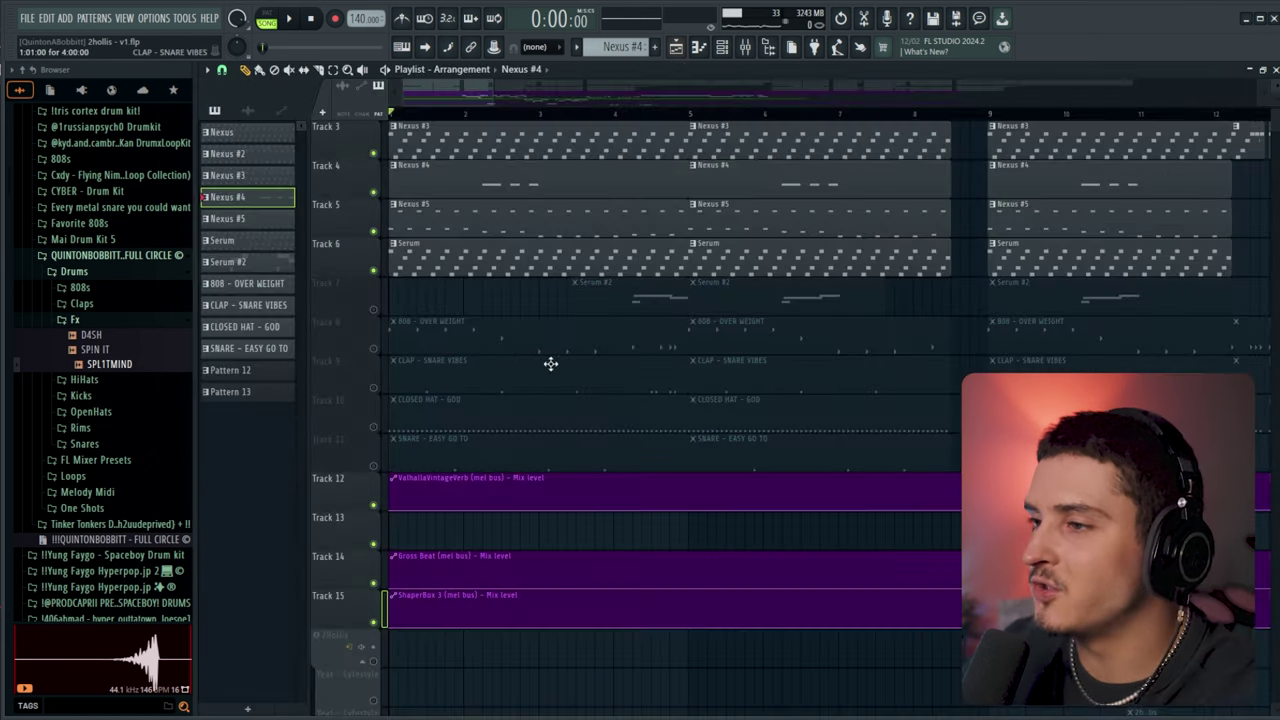
left_click(374, 348)
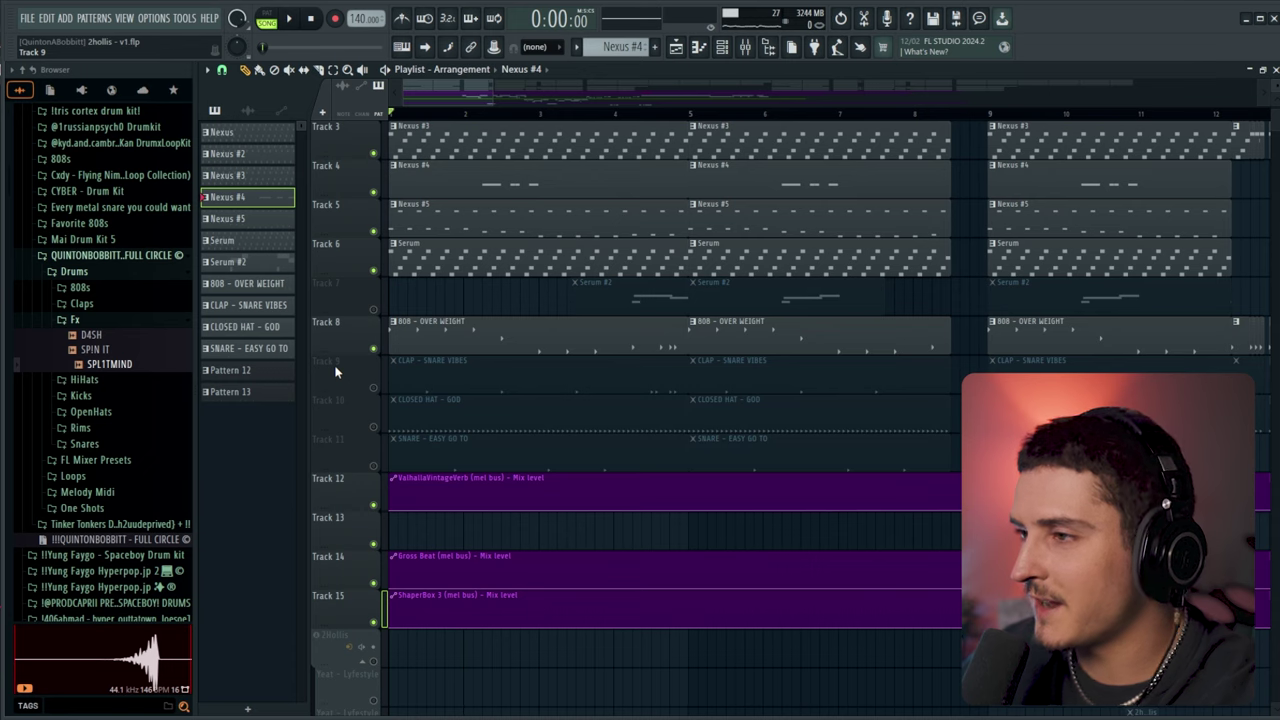
key("space")
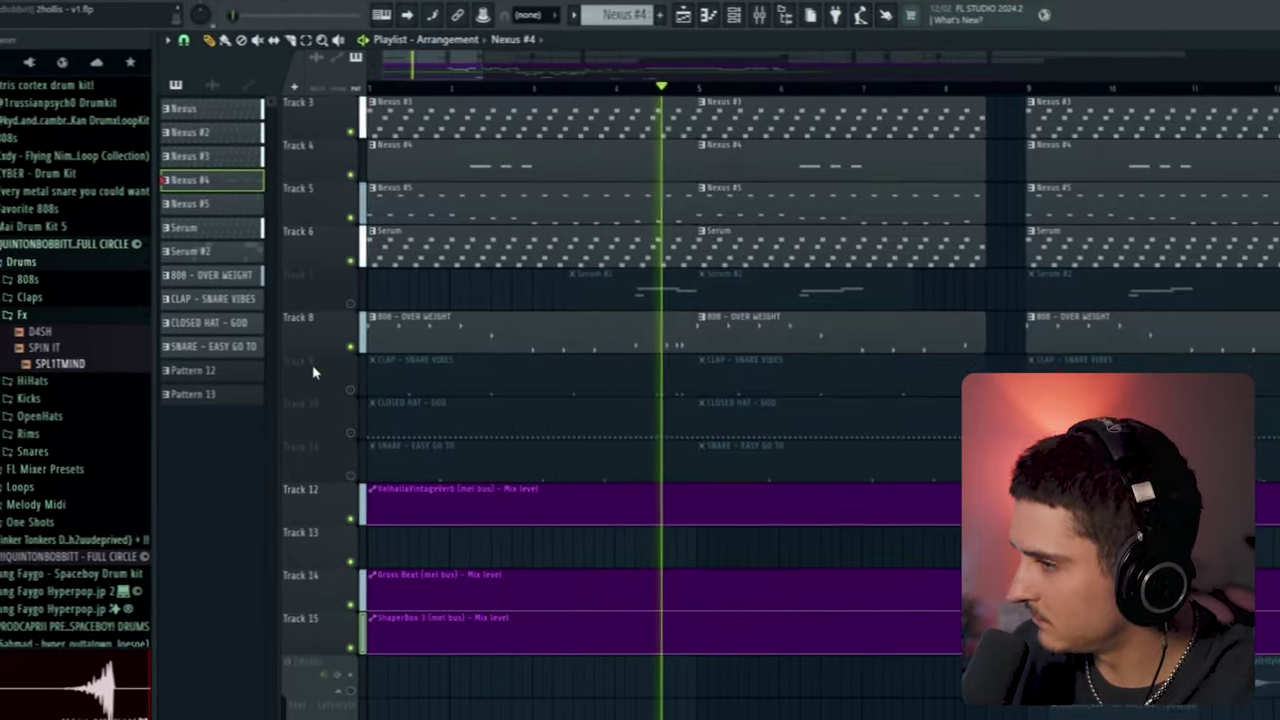
key("space")
left_click(345, 390)
key("space")
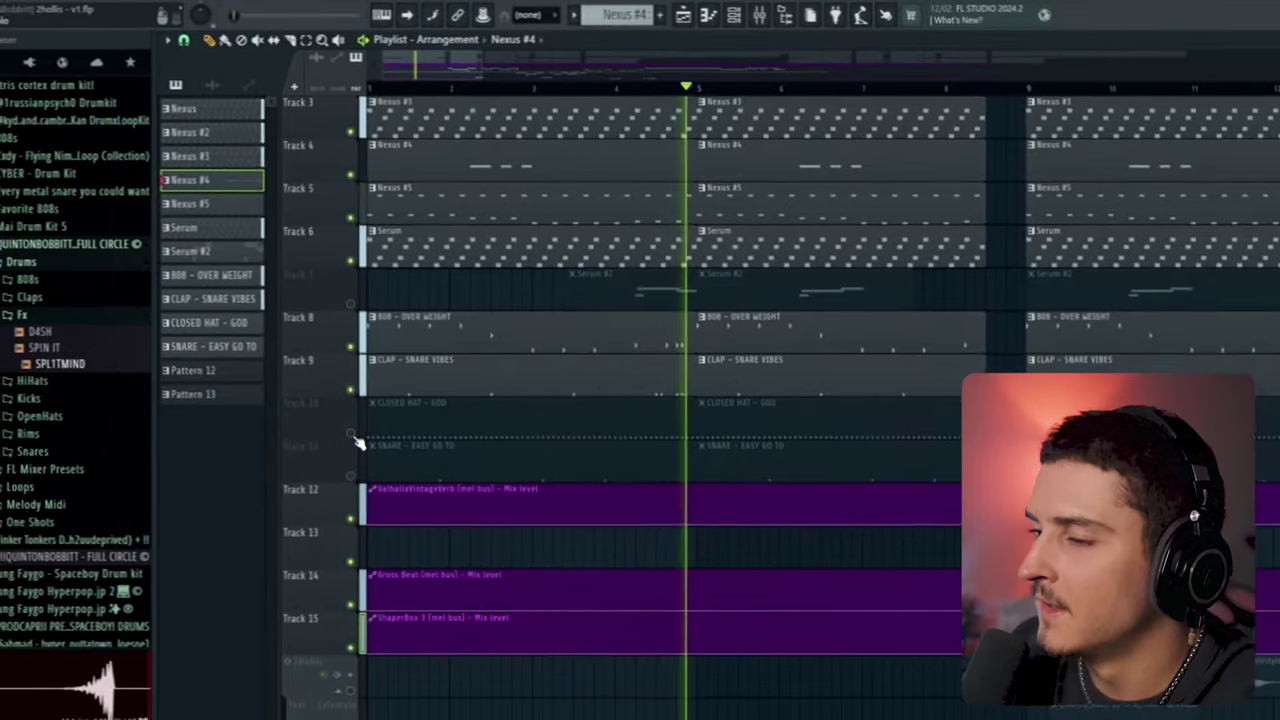
Unmute the closed hat on Track 10 and the snare on Track 11, playing the beat after each addition.
left_click(350, 434)
key("space")
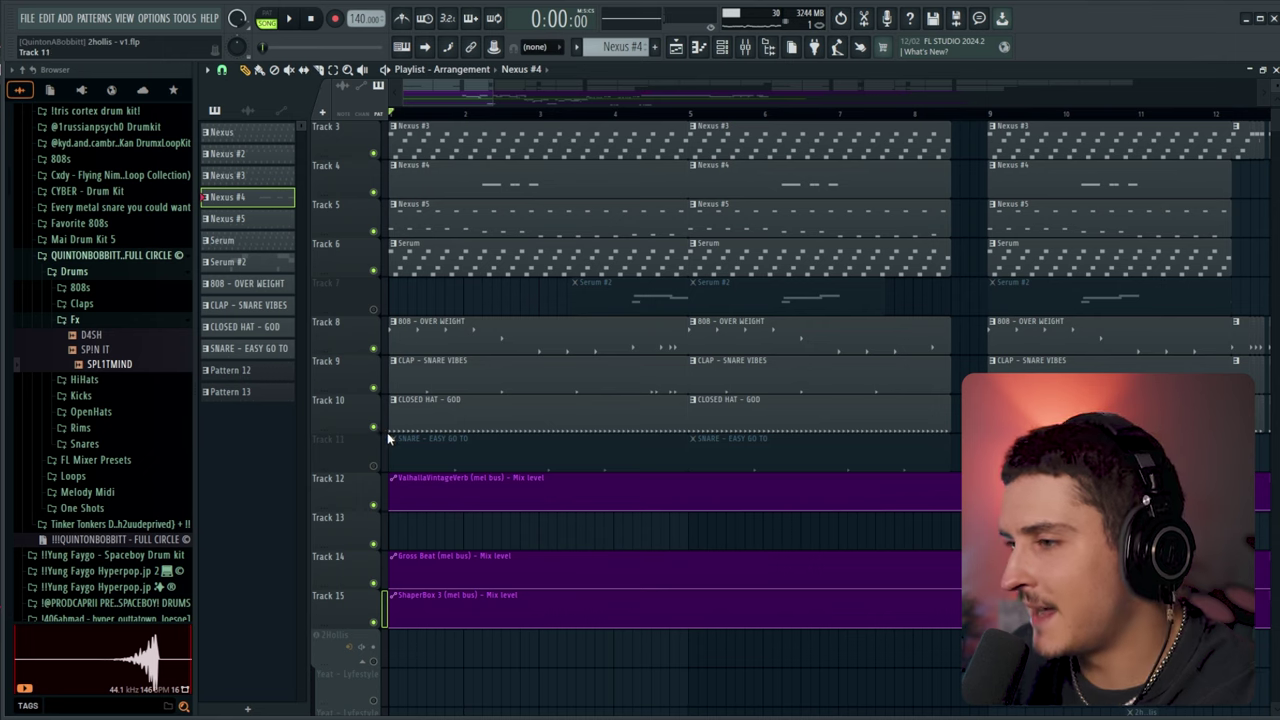
left_click(374, 467)
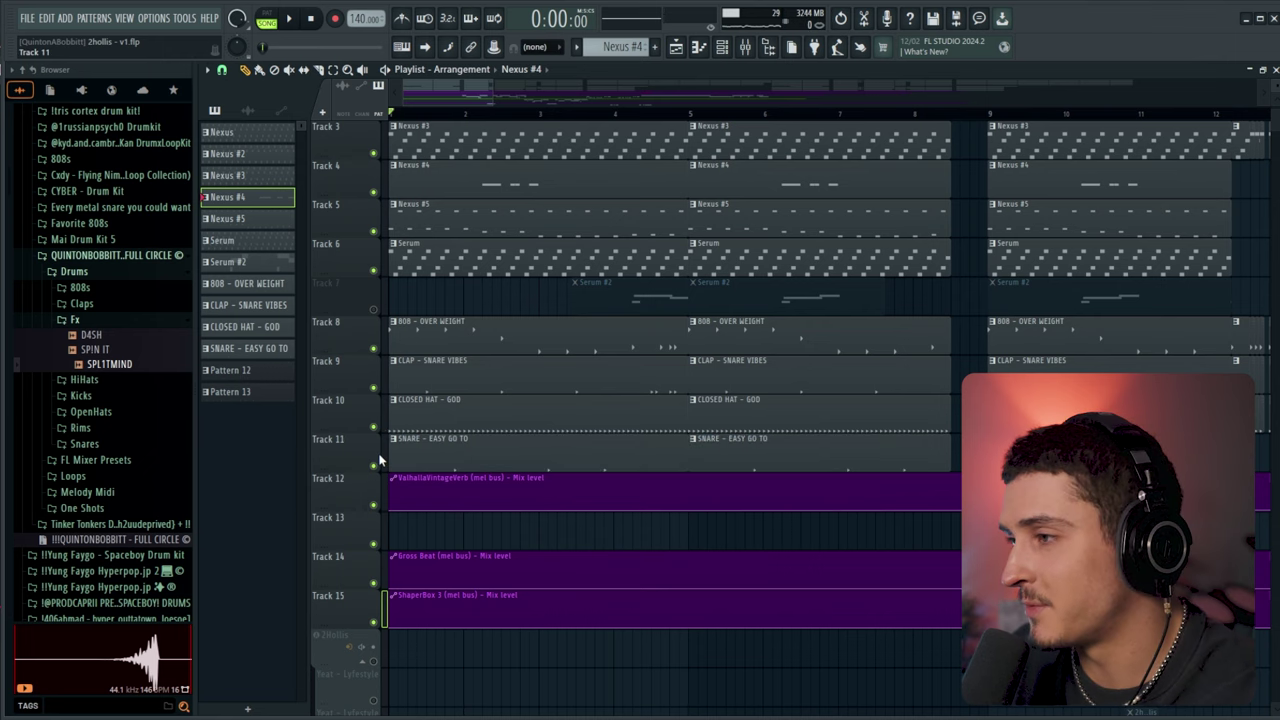
key("space")
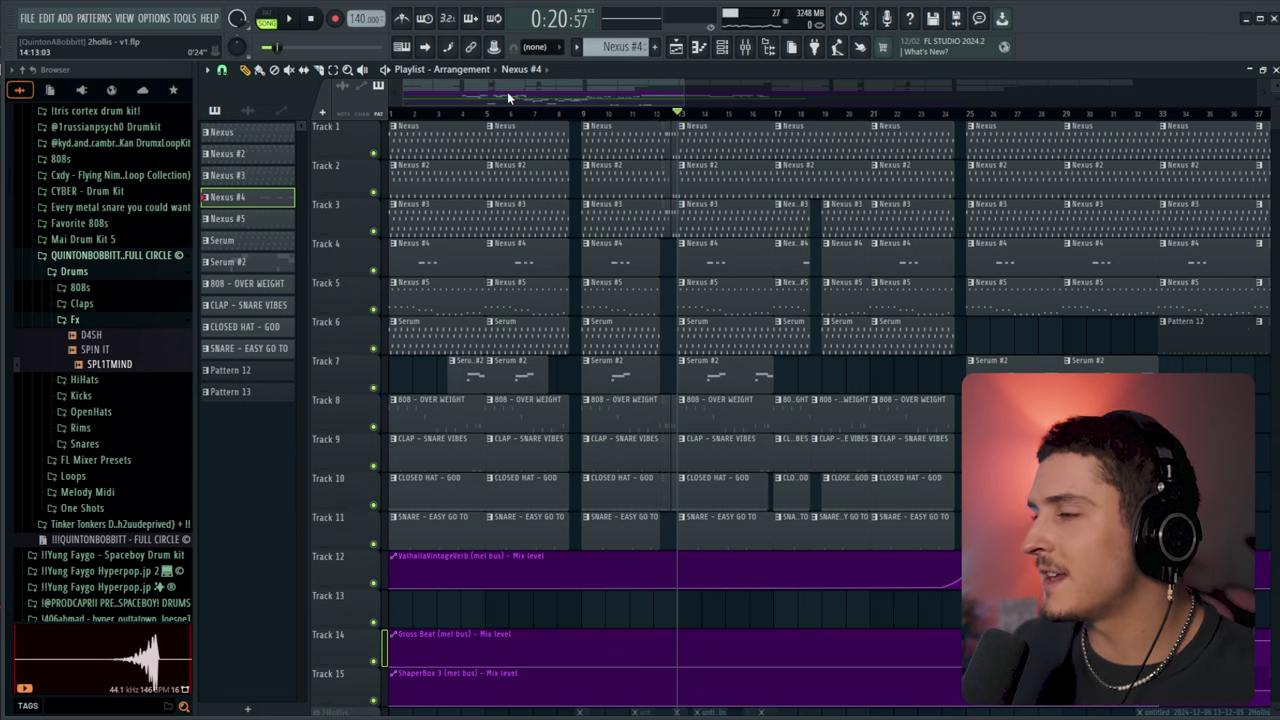
Place the playhead shortly before bar 33 and examine the drum dropout, SPL1TMIND effect and mel bus automation clips there.
left_click_drag(507, 91, 659, 103)
left_click(650, 113)
scroll(708, 303, "down", 4)
left_click_drag(606, 453, 699, 448)
left_click(750, 344, "ctrl")
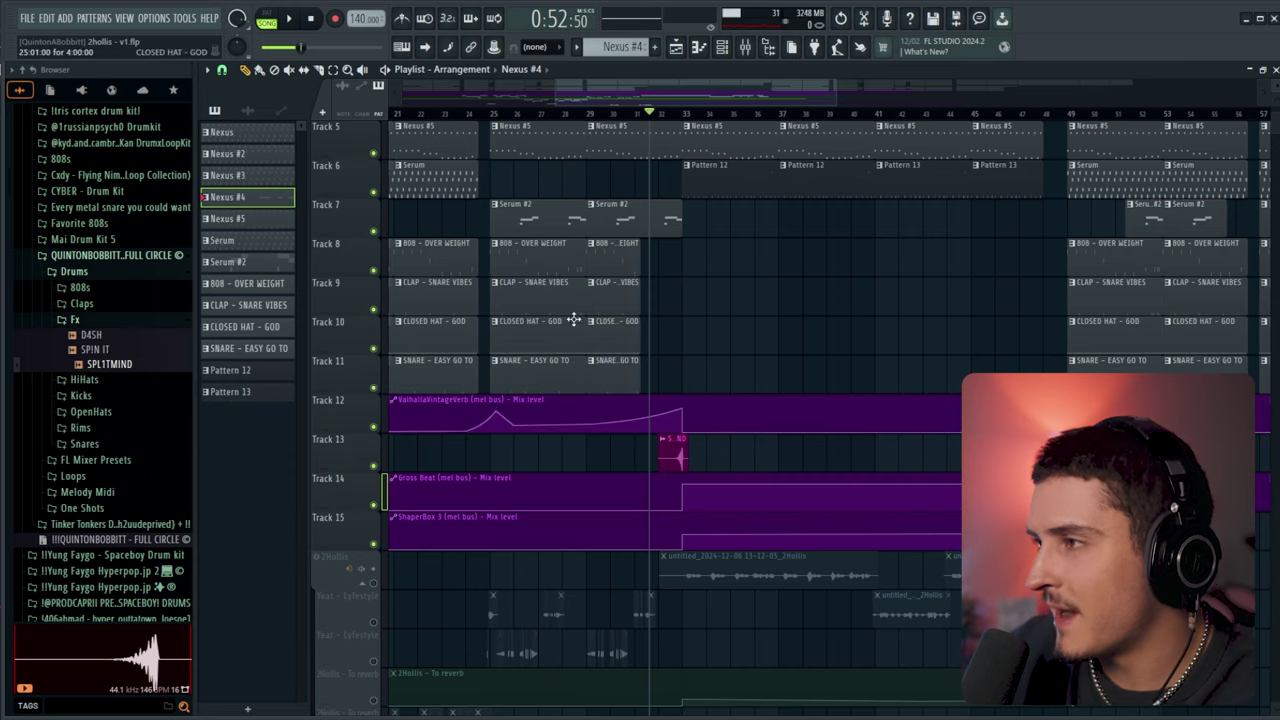
left_click(744, 47)
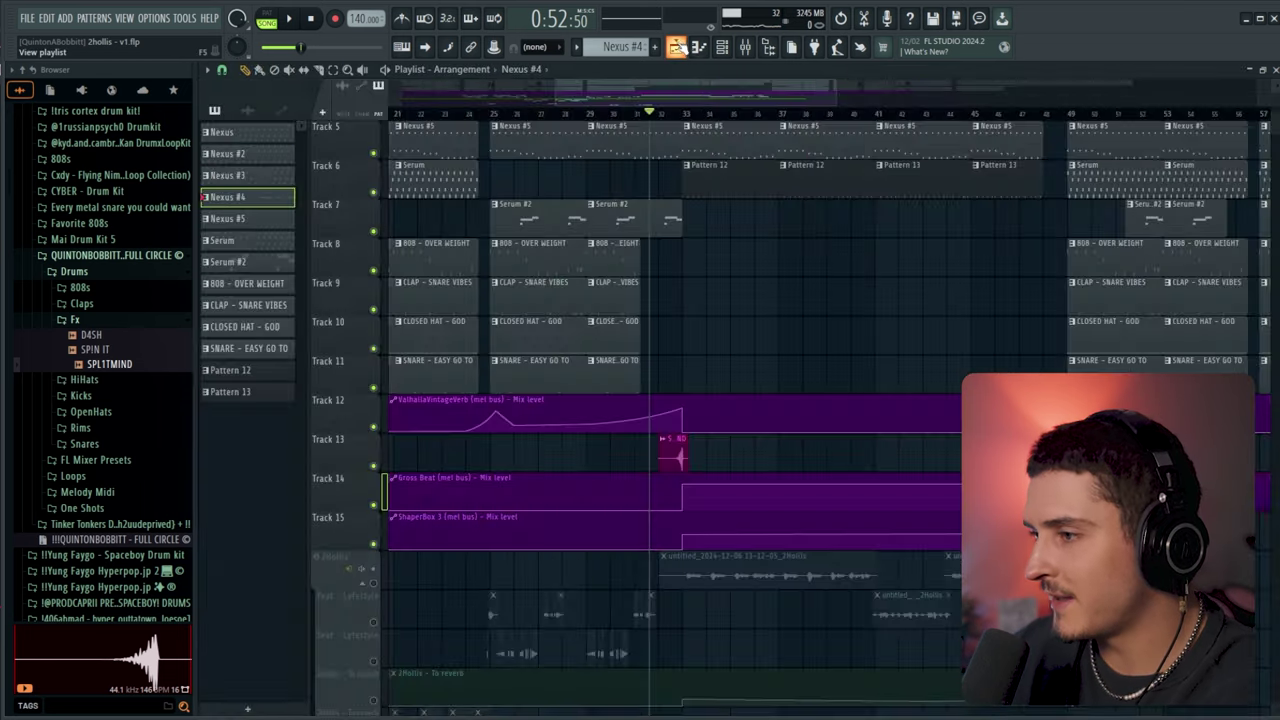
Play the drum dropout and SPL1TMIND effect in the playlist leading up to bar 33.
left_click(676, 47)
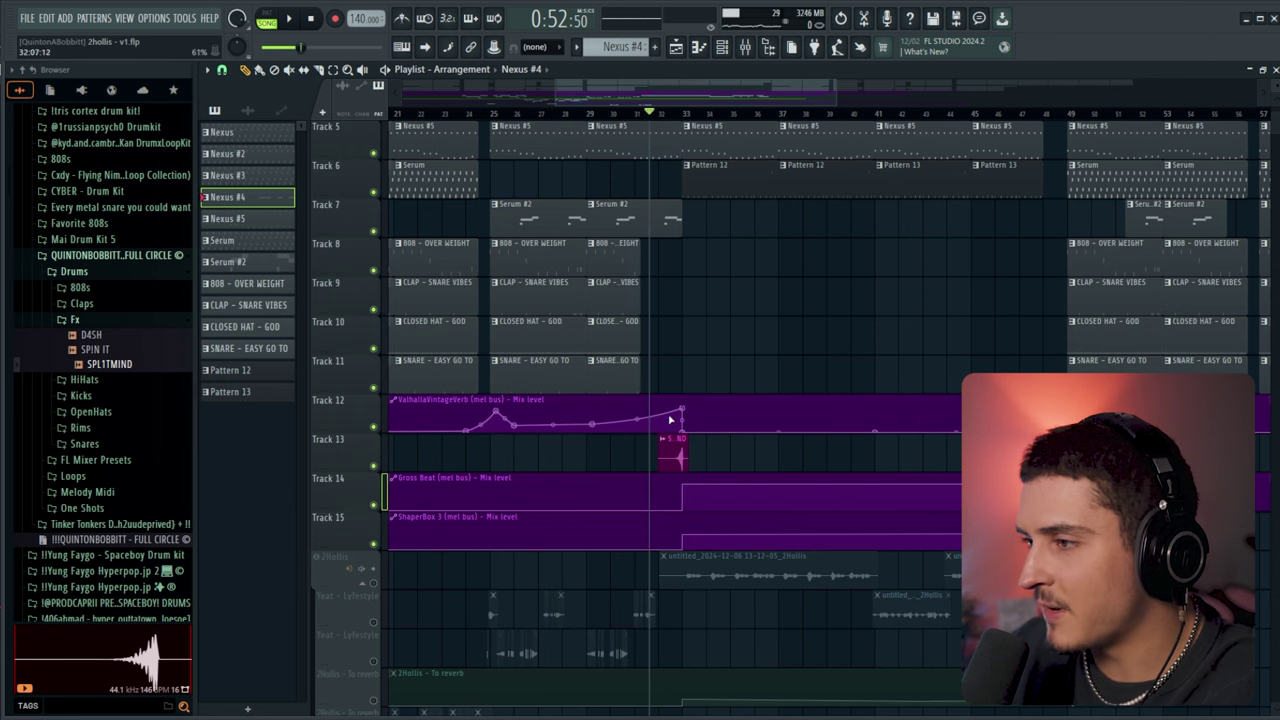
scroll(719, 250, "up", 3)
key("space")
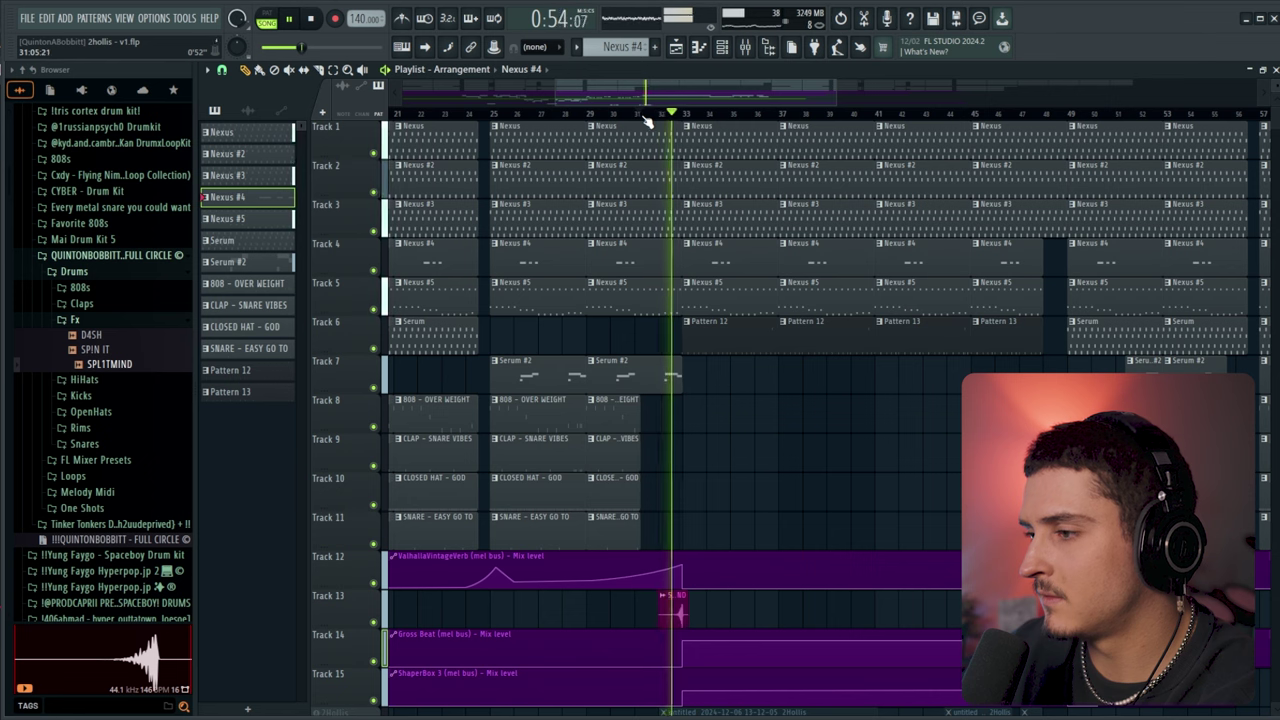
key("space")
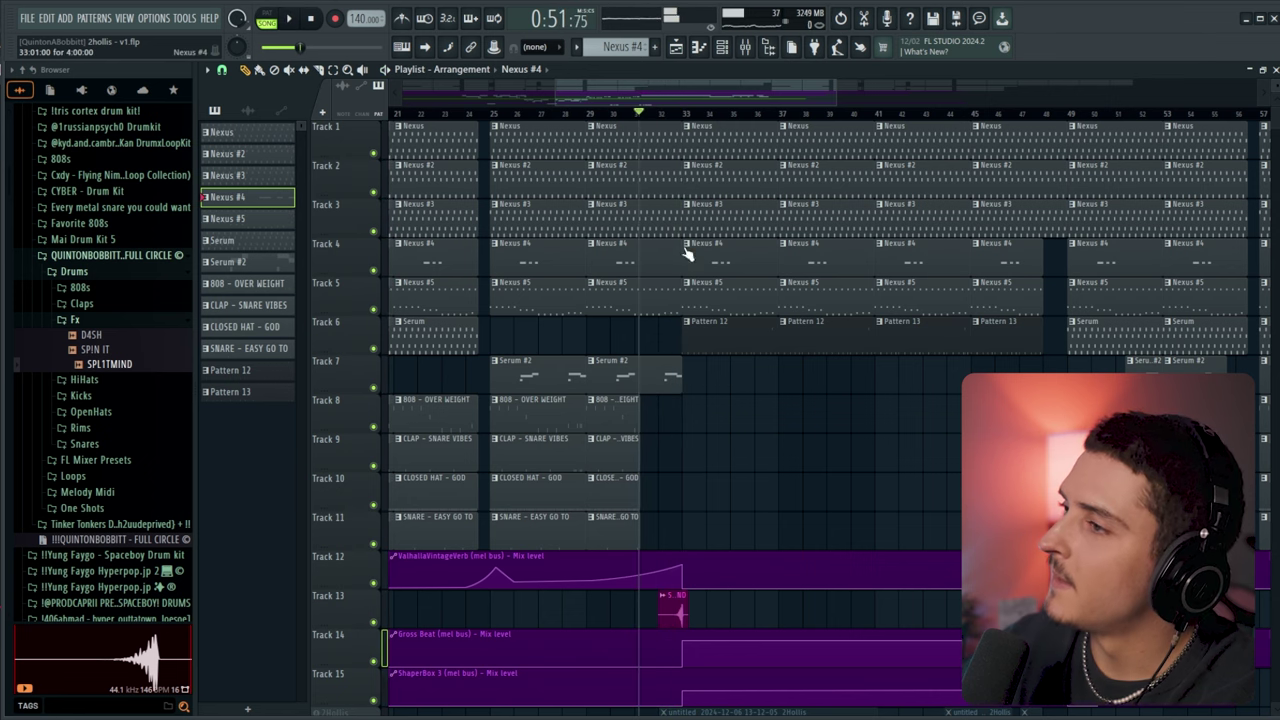
Review the Gross Beat and ShaperBox 3 automation clips, and inspect the ShaperBox 3 settings on the mel bus.
scroll(686, 254, "down", 3)
mouse_move(455, 480)
left_mouse_down()
mouse_move(466, 466)
mouse_move(484, 491)
mouse_move(478, 482)
left_mouse_up()
left_click_drag(421, 575, 460, 535)
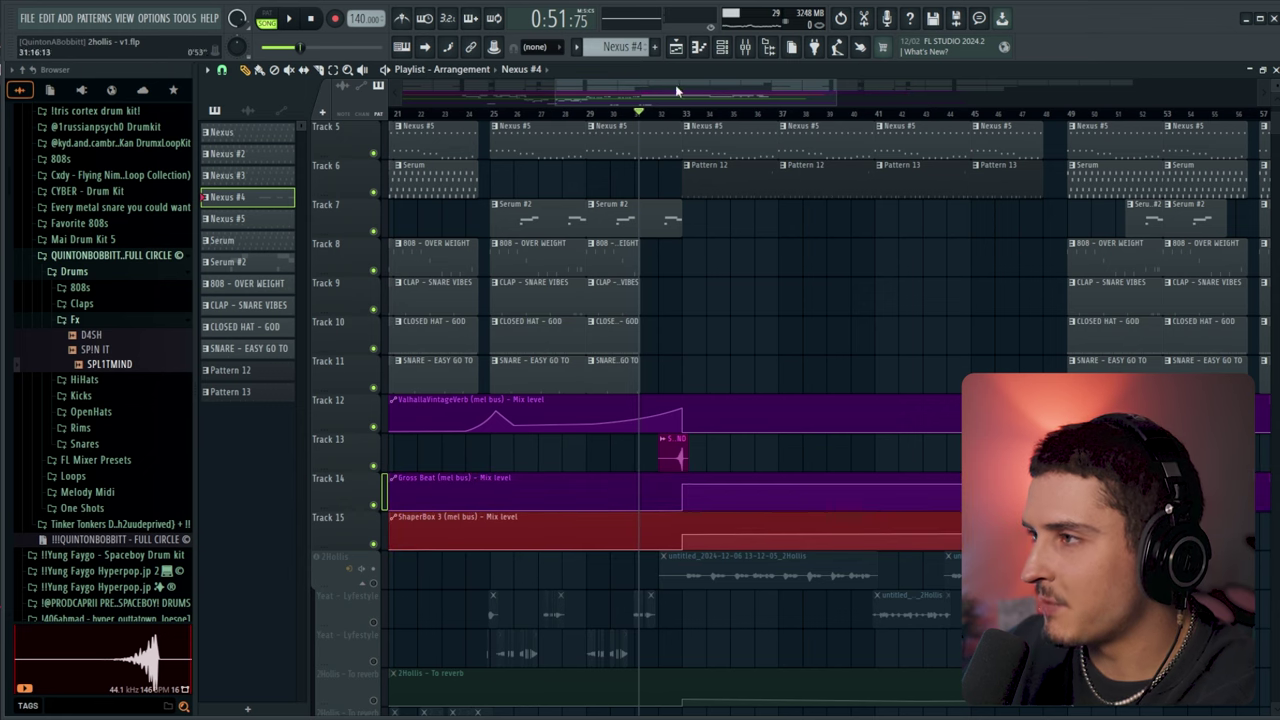
left_click(746, 47)
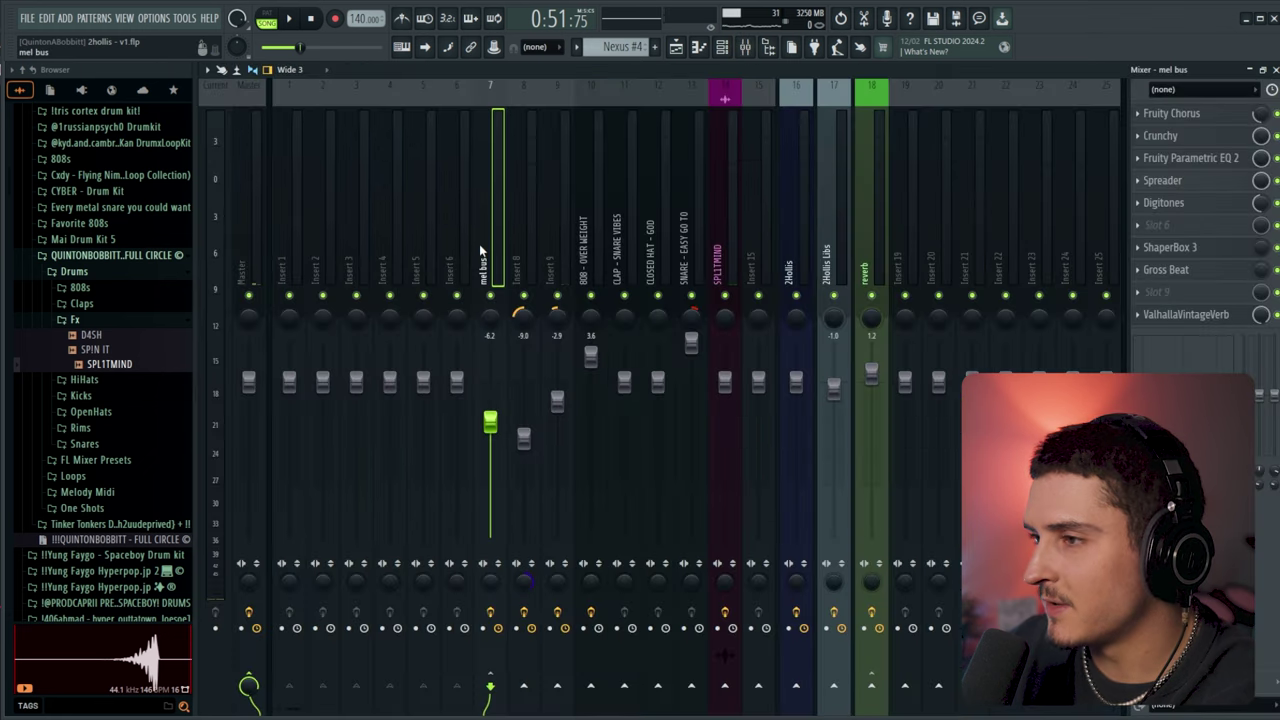
left_click(1192, 250)
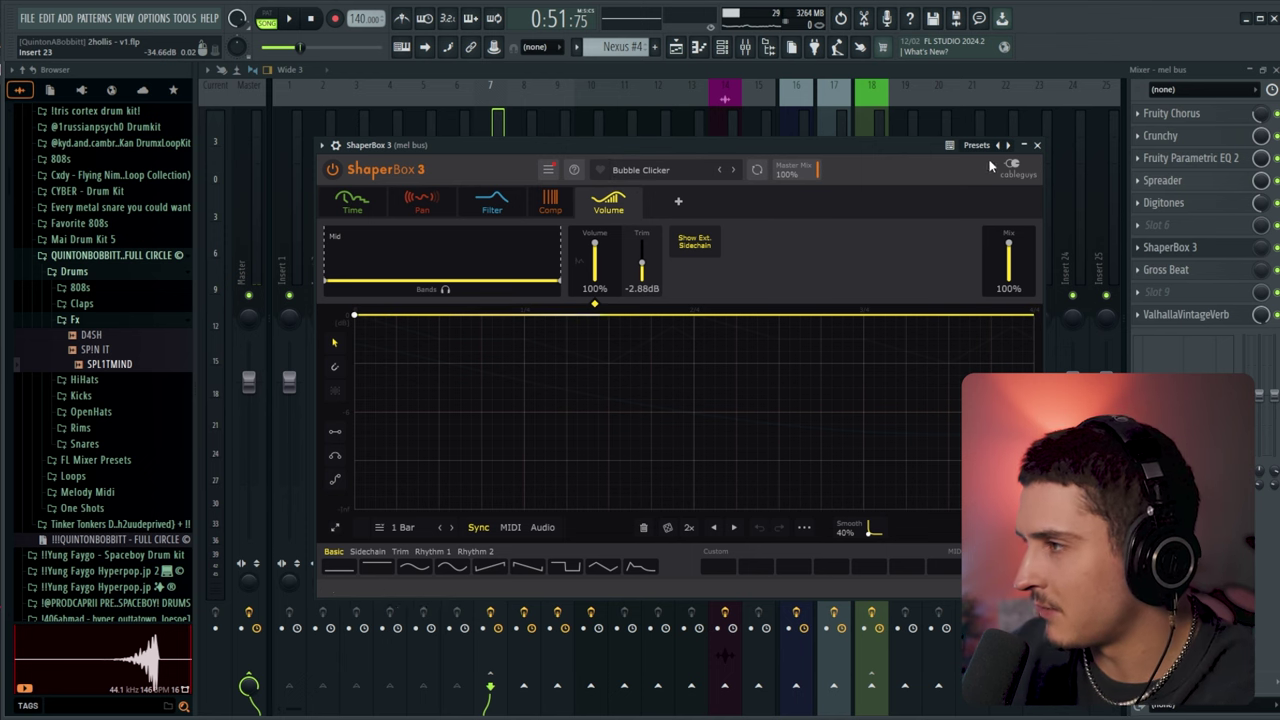
left_click(1037, 145)
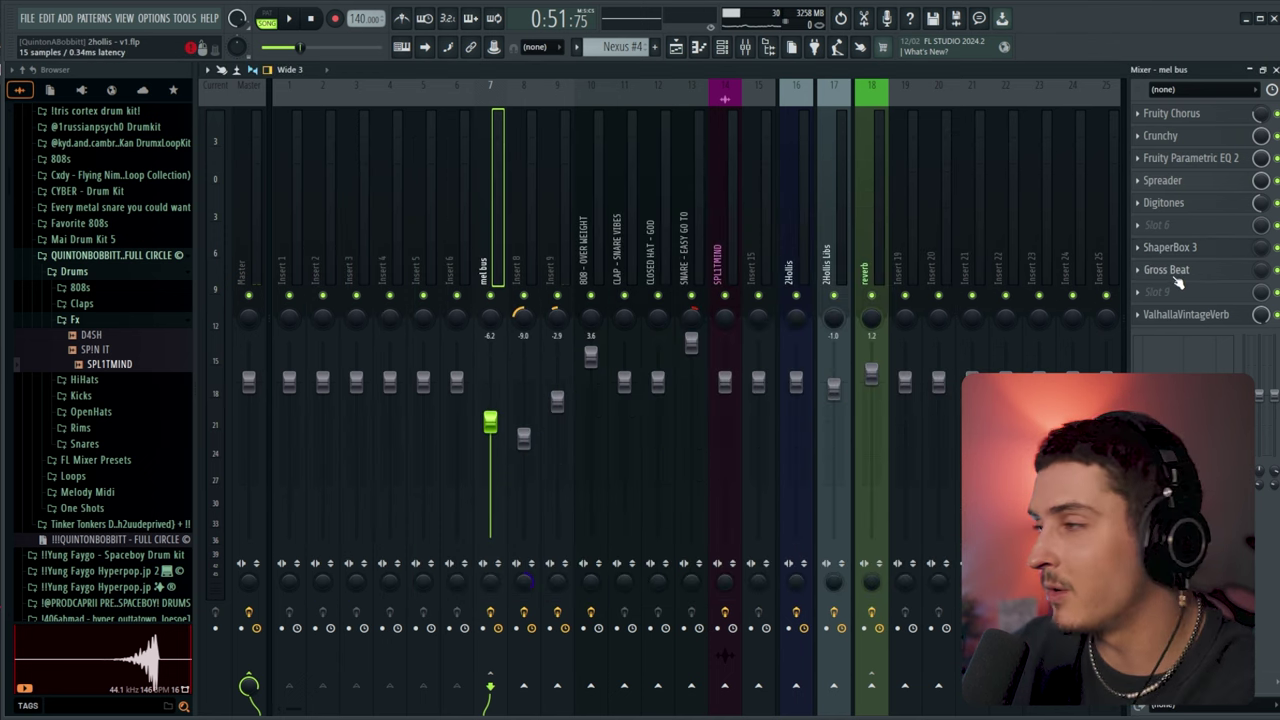
Inspect the mel bus Gross Beat and its Trance Gt 4 volume pattern, and close the plugin.
left_click(1170, 271)
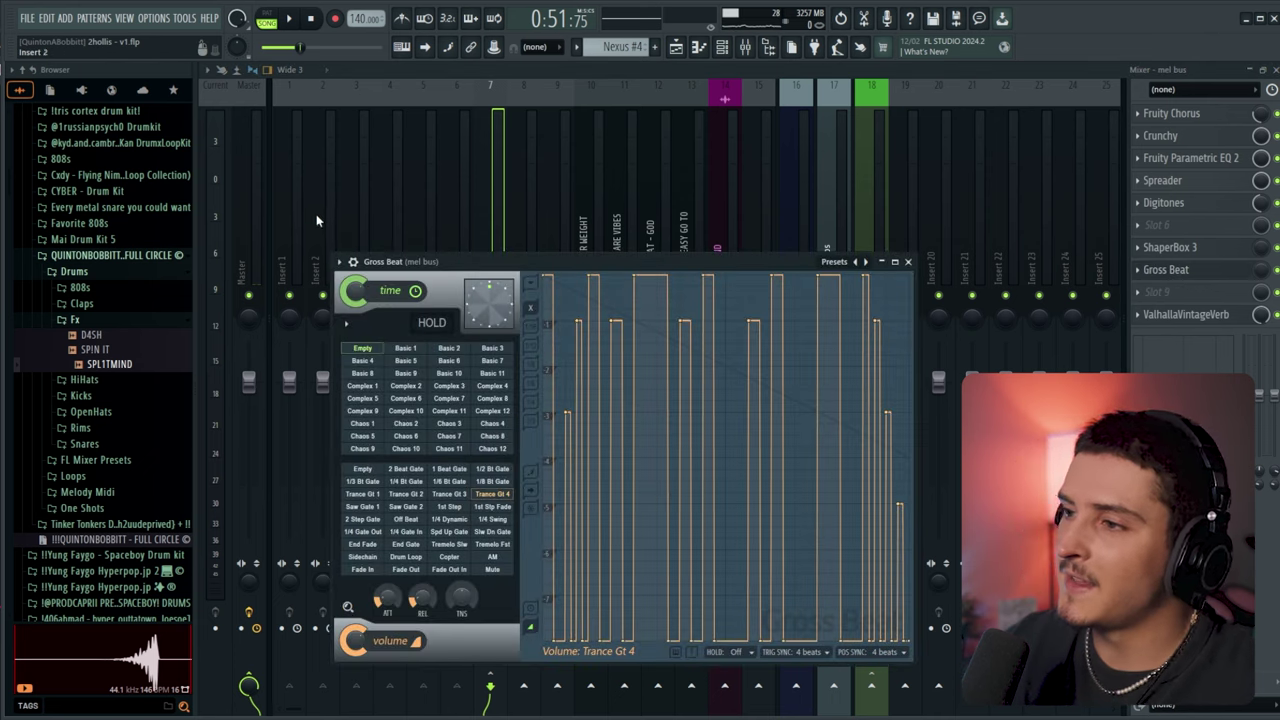
left_click_drag(481, 268, 493, 209)
left_click(920, 202)
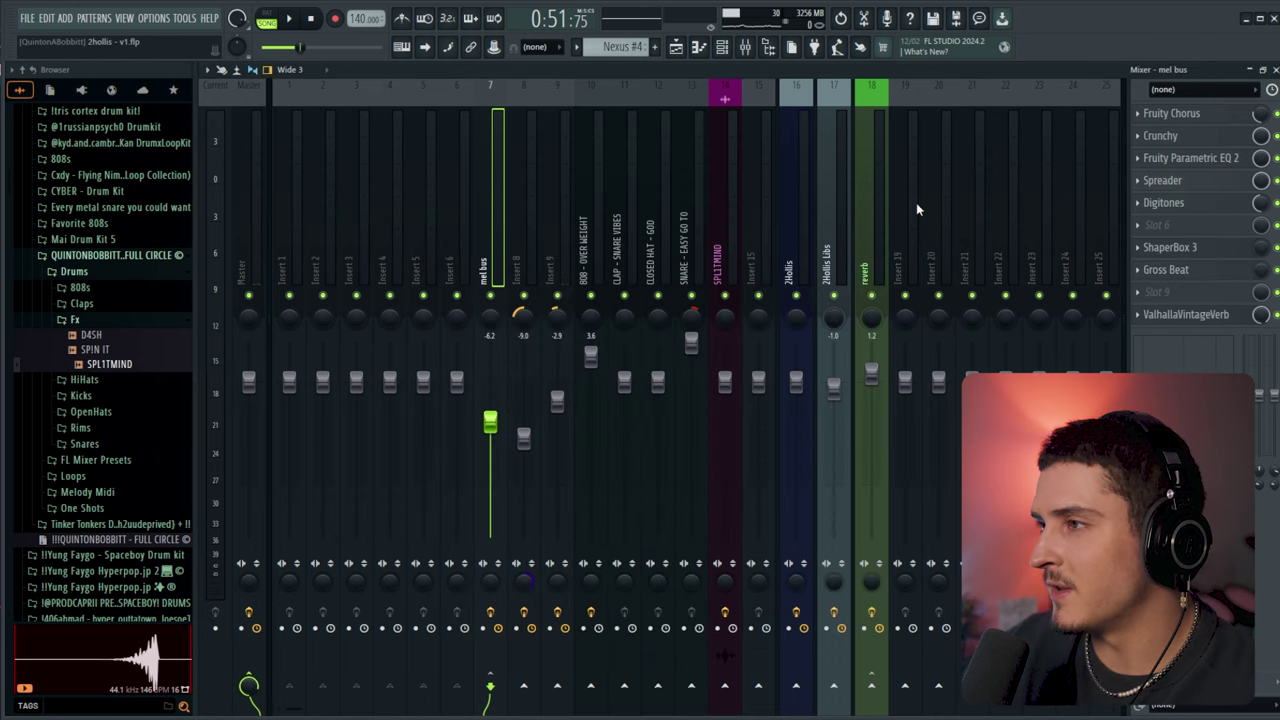
Solo Track 6 in the playlist and play Pattern 12 on its own from bar 33.
left_click(676, 48)
scroll(700, 180, "up", 1)
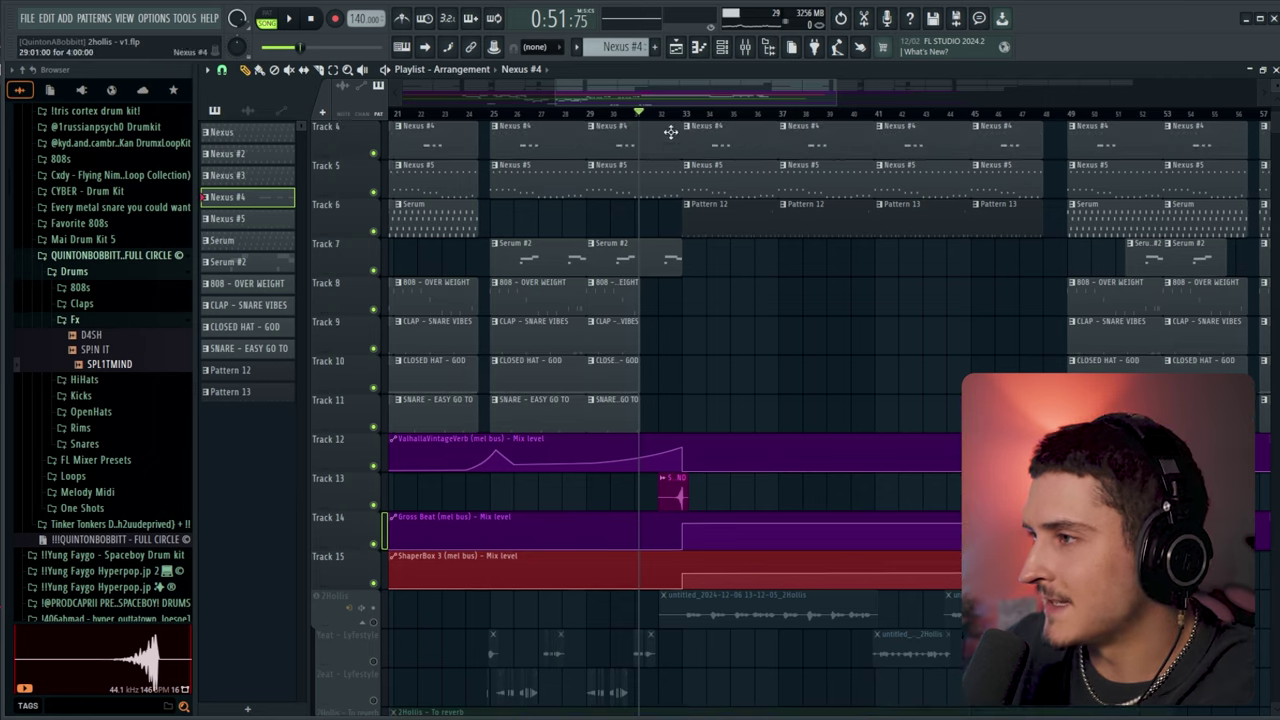
left_click(679, 115)
scroll(702, 117, "up", 3)
scroll(705, 121, "up", 1)
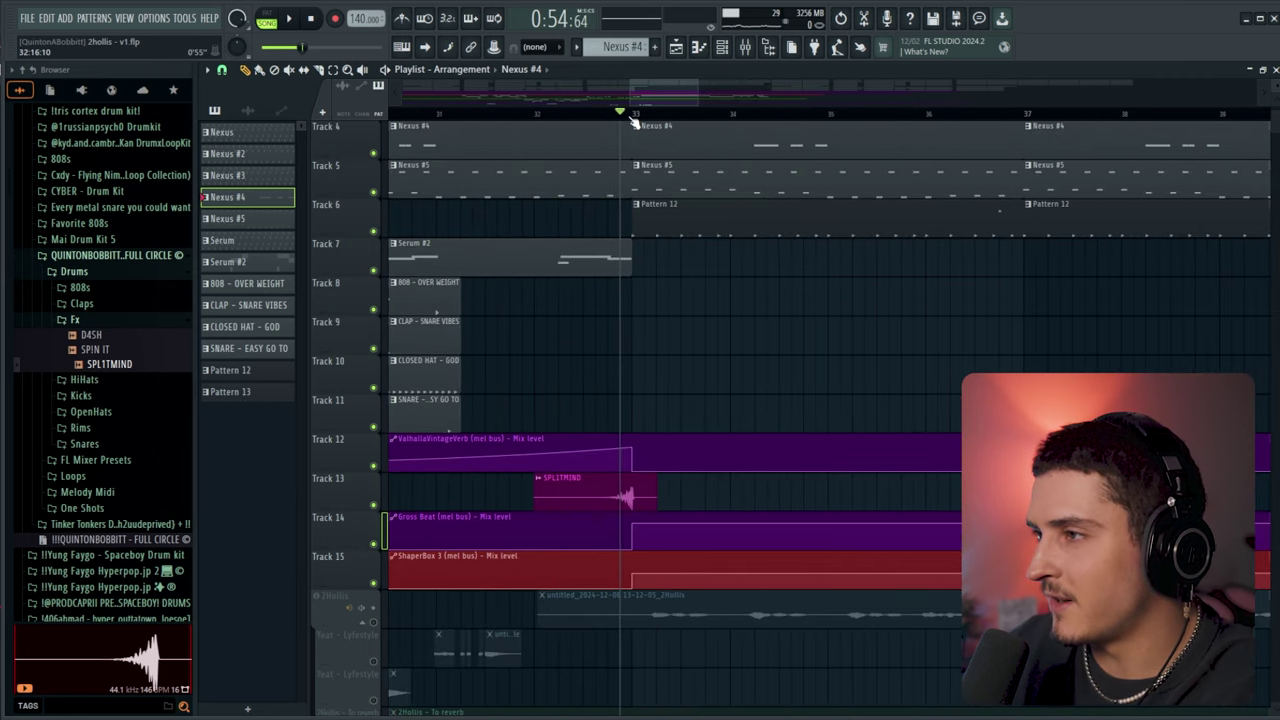
right_click(375, 232)
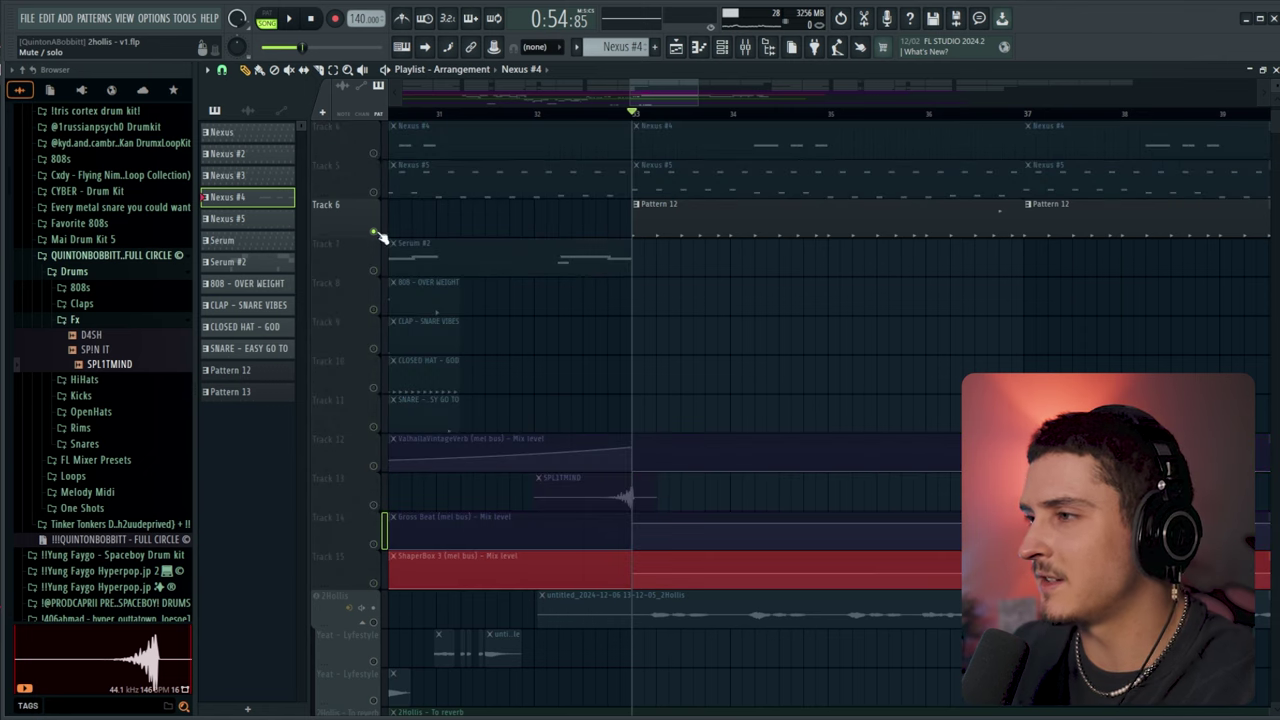
key("space")
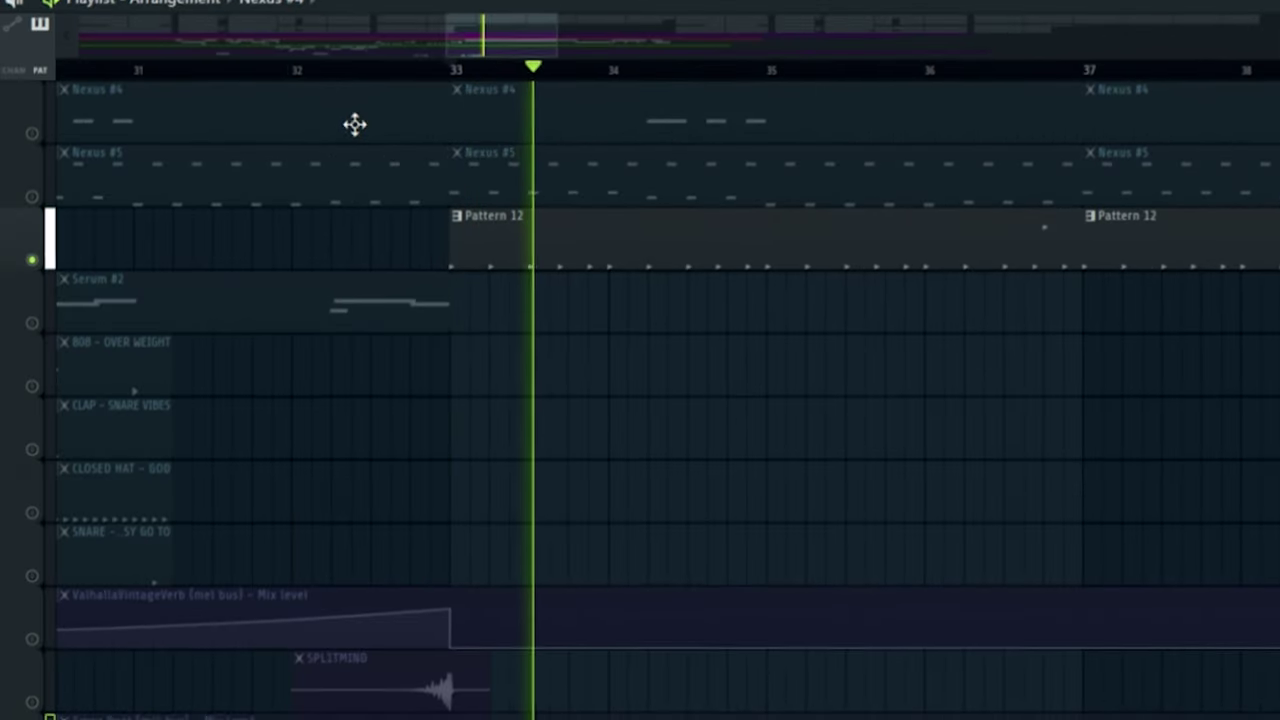
key("space")
Unsolo Track 6 and play the full transition from bar 31.
right_click(32, 264)
left_click(165, 73)
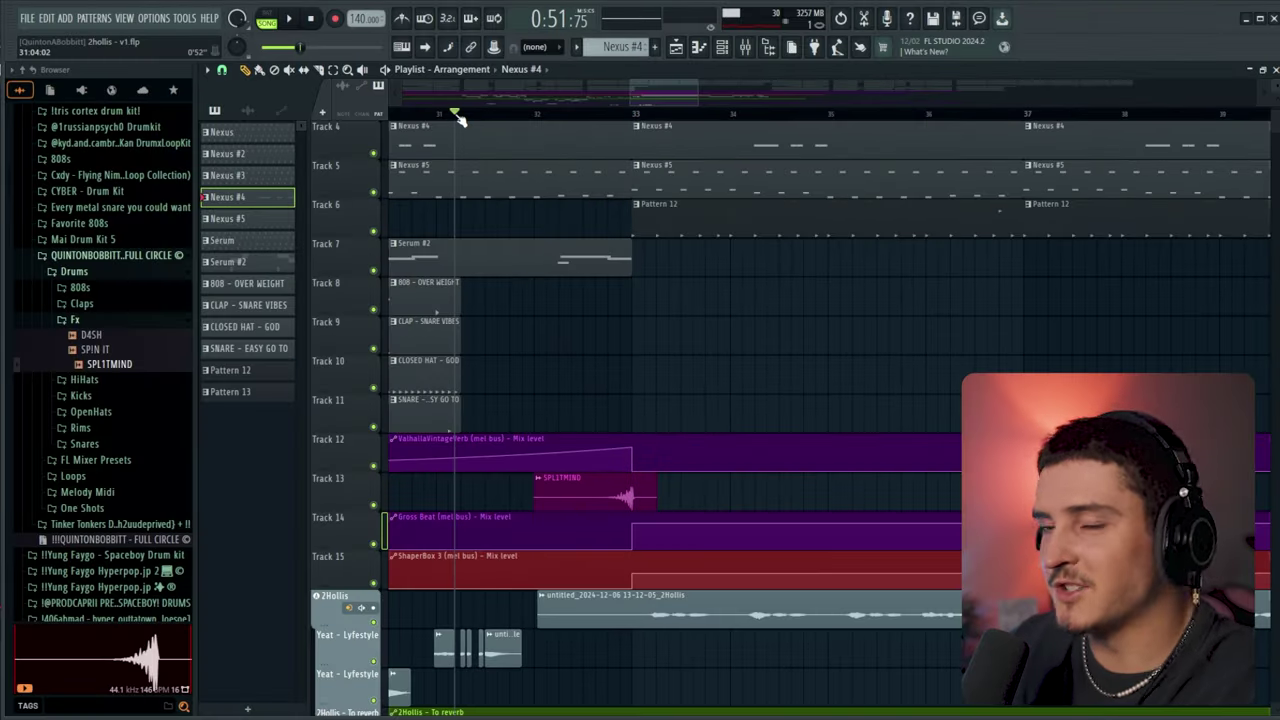
key("space")
Play the chopped melody and drum break from bar 12 into bar 13.
scroll(614, 508, "up", 3)
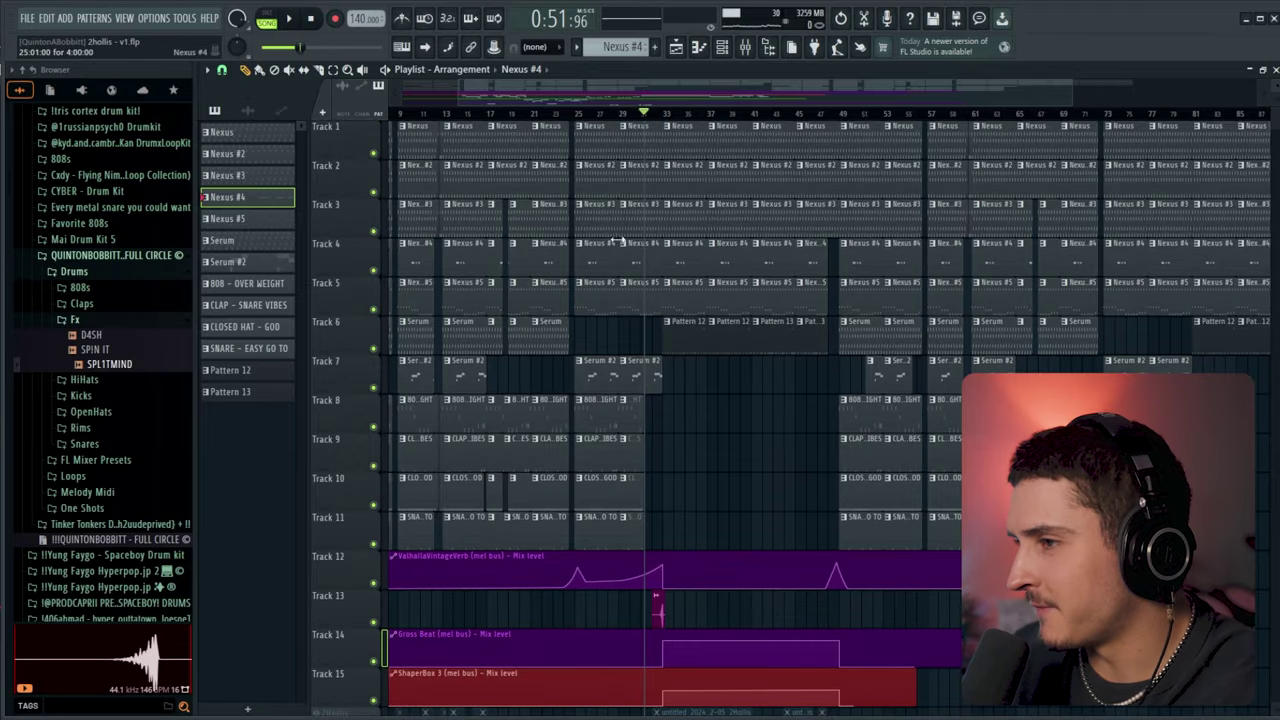
left_click_drag(657, 93, 416, 81)
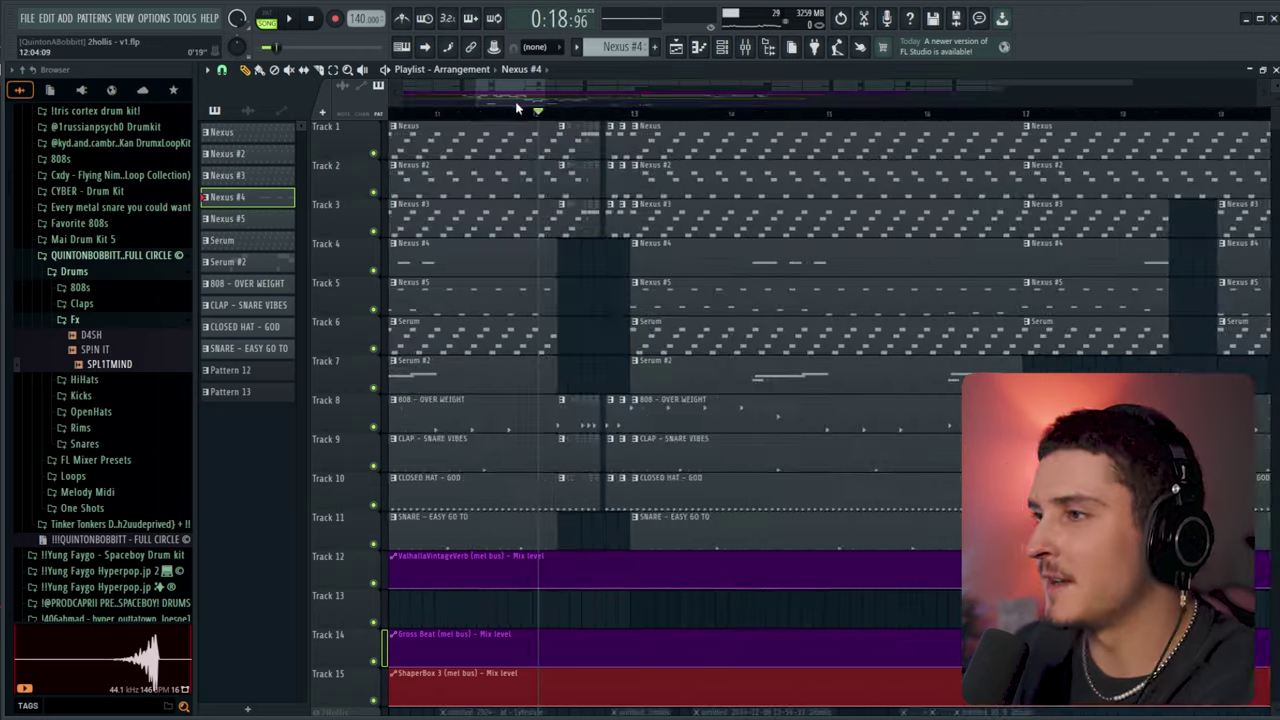
key("space")
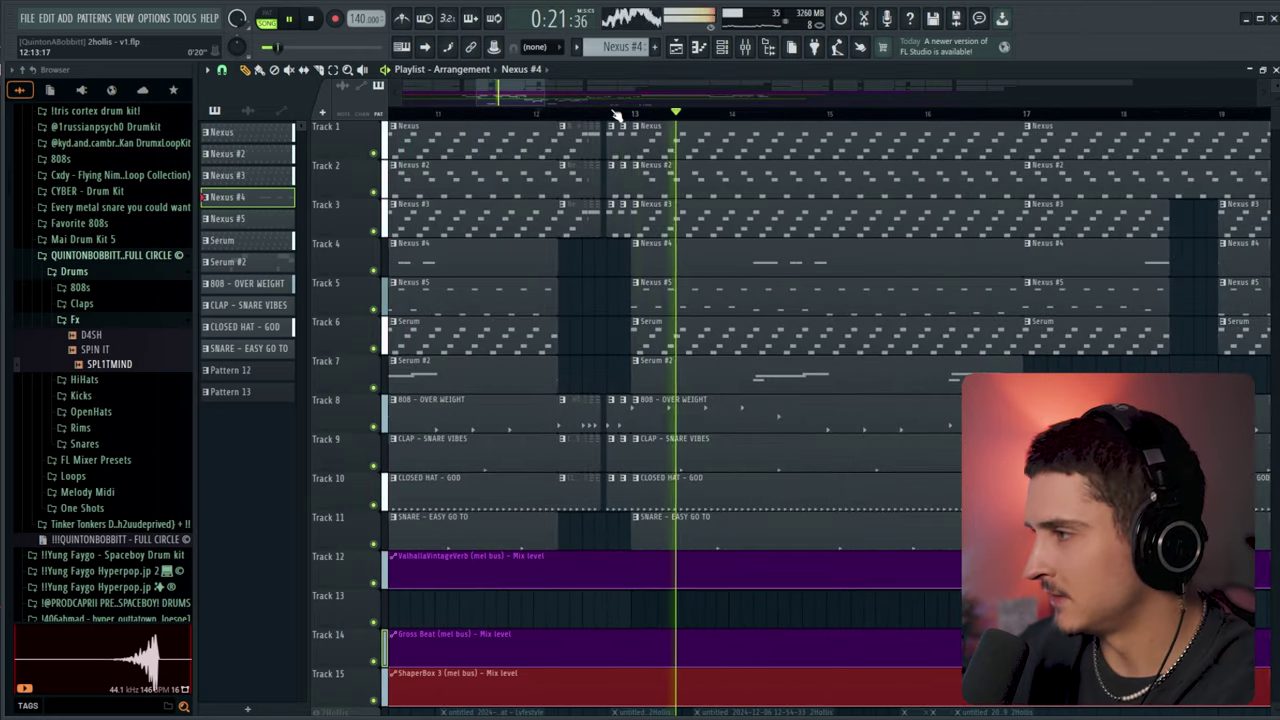
key("space")
Examine the gaps and dropouts across the opening arrangement and the muted vocal tracks below the automation clips.
scroll(646, 114, "down", 5)
left_click_drag(811, 376, 794, 224)
left_click(823, 381, "ctrl")
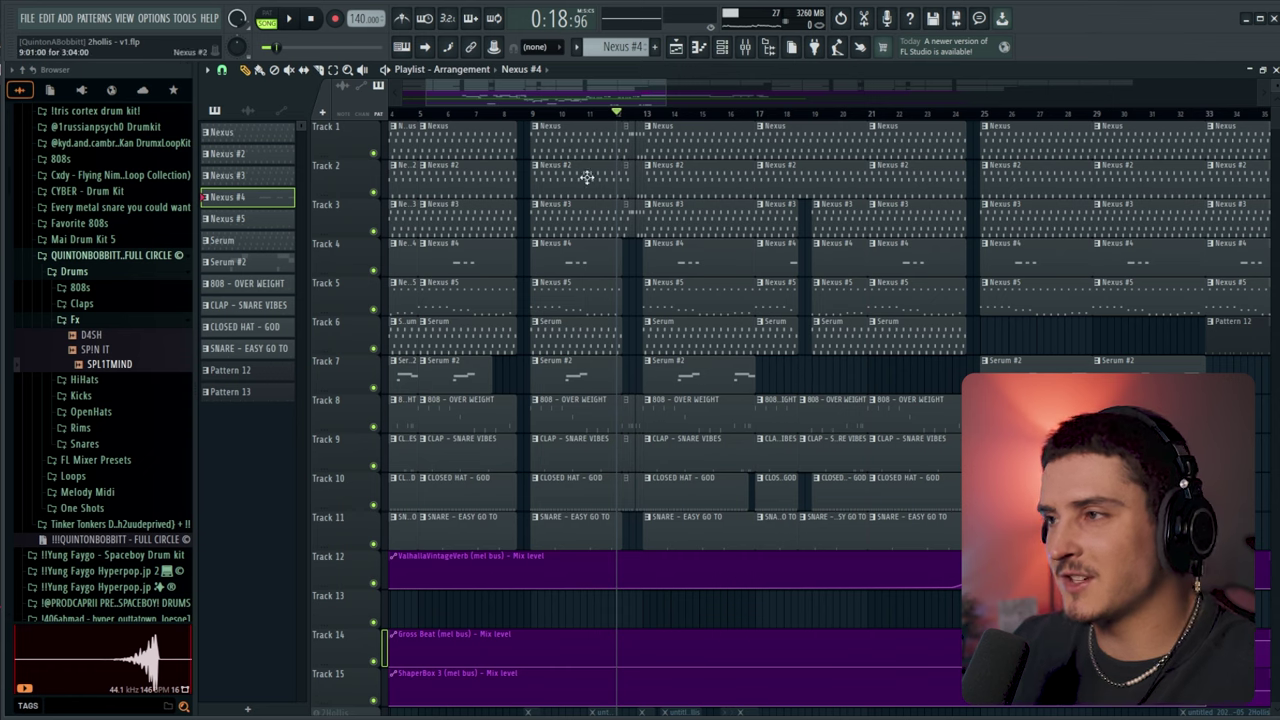
scroll(453, 120, "down", 2)
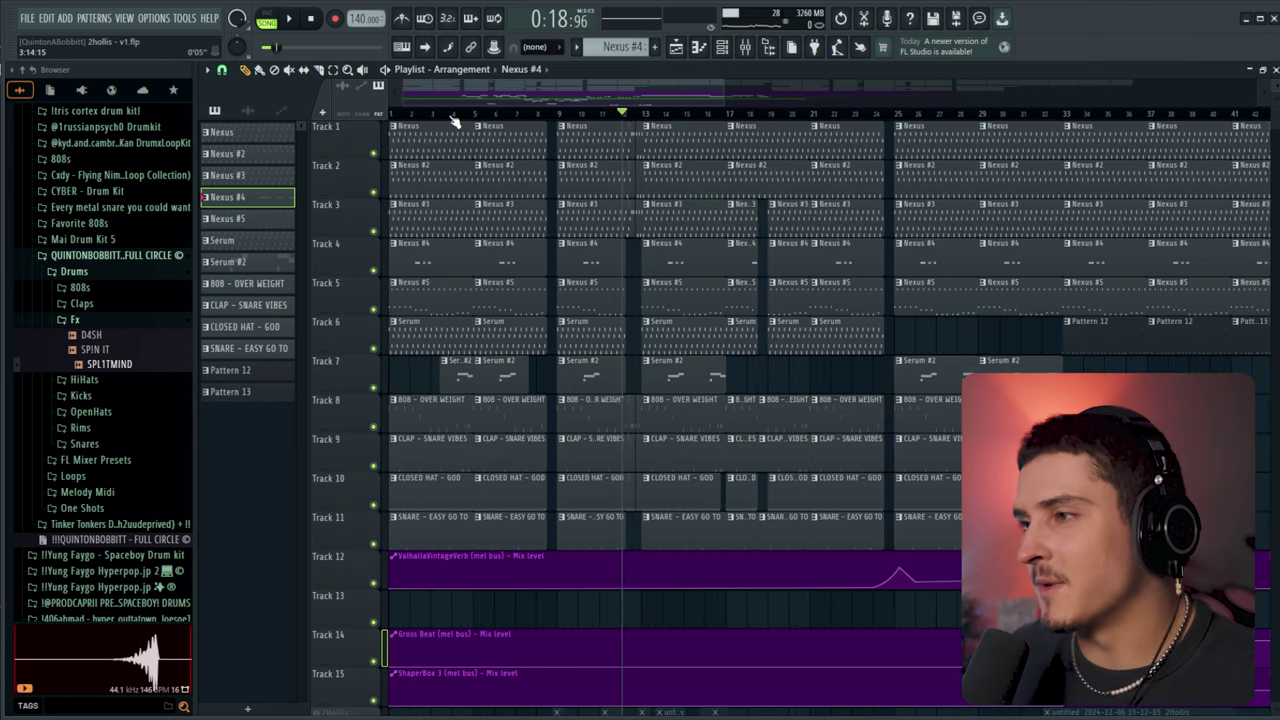
scroll(453, 120, "down", 1)
scroll(464, 443, "down", 4)
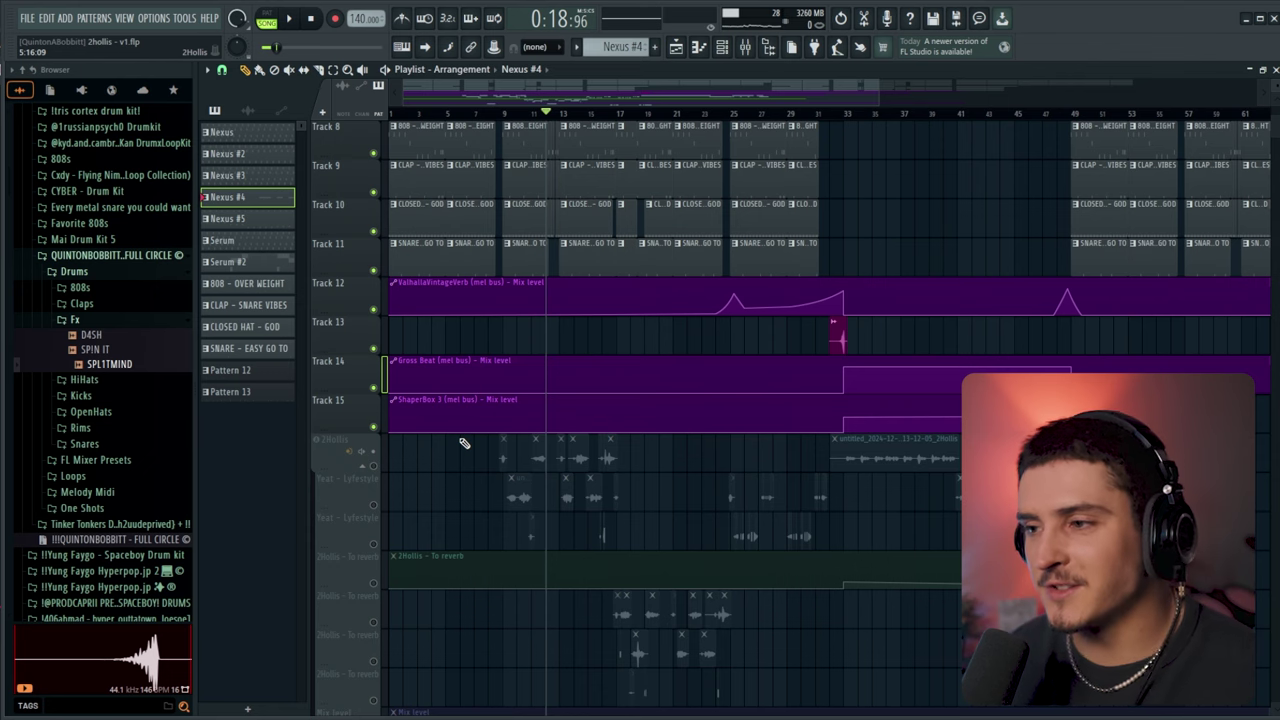
Review the 2Hollis, 2Hollis Libs and reverb mixer tracks and their effect chains.
key("F9")
left_click(798, 280)
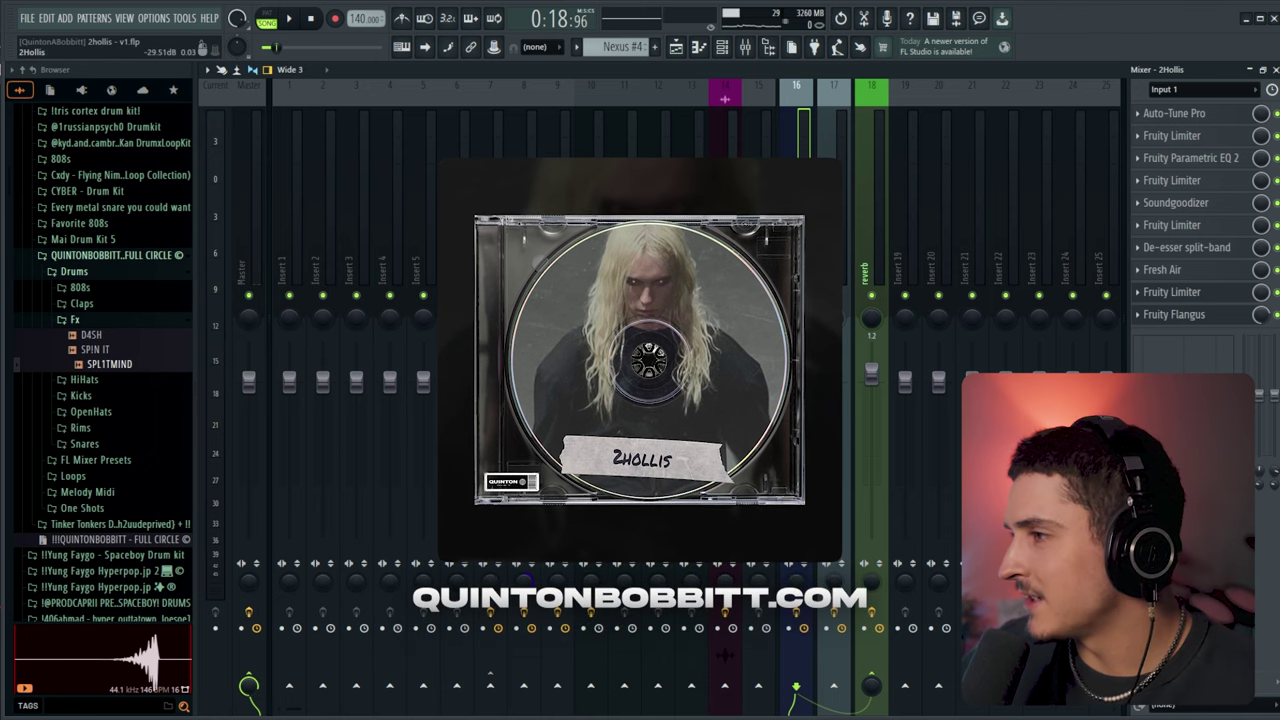
left_click(833, 250)
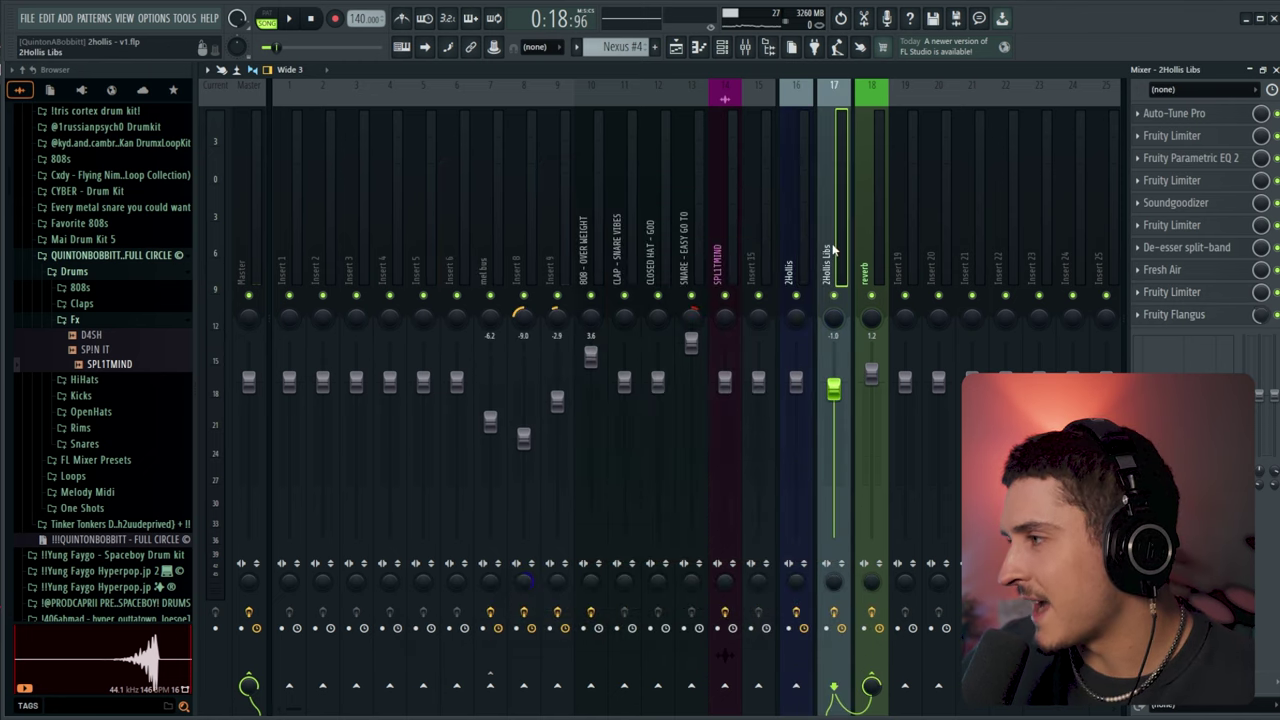
left_click(877, 277)
Return to the playlist and unmute the 2Hollis vocal track.
left_click(677, 47)
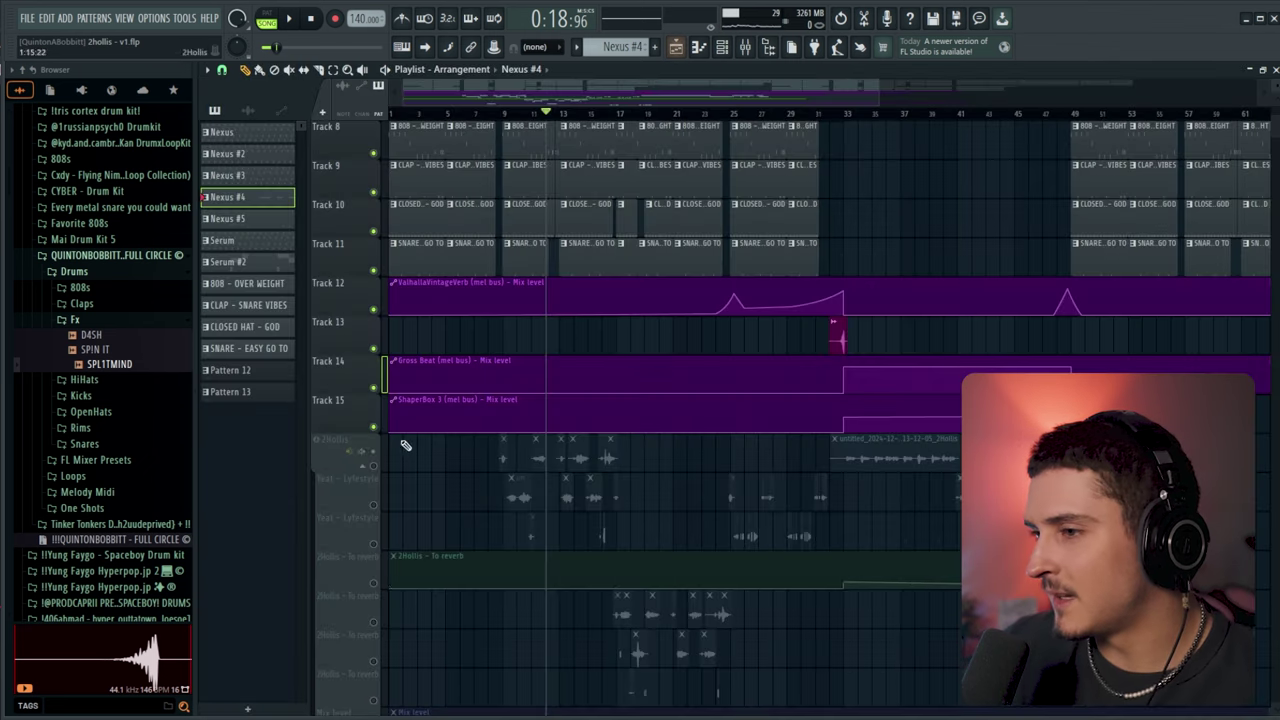
double_click(377, 467)
left_click(374, 466)
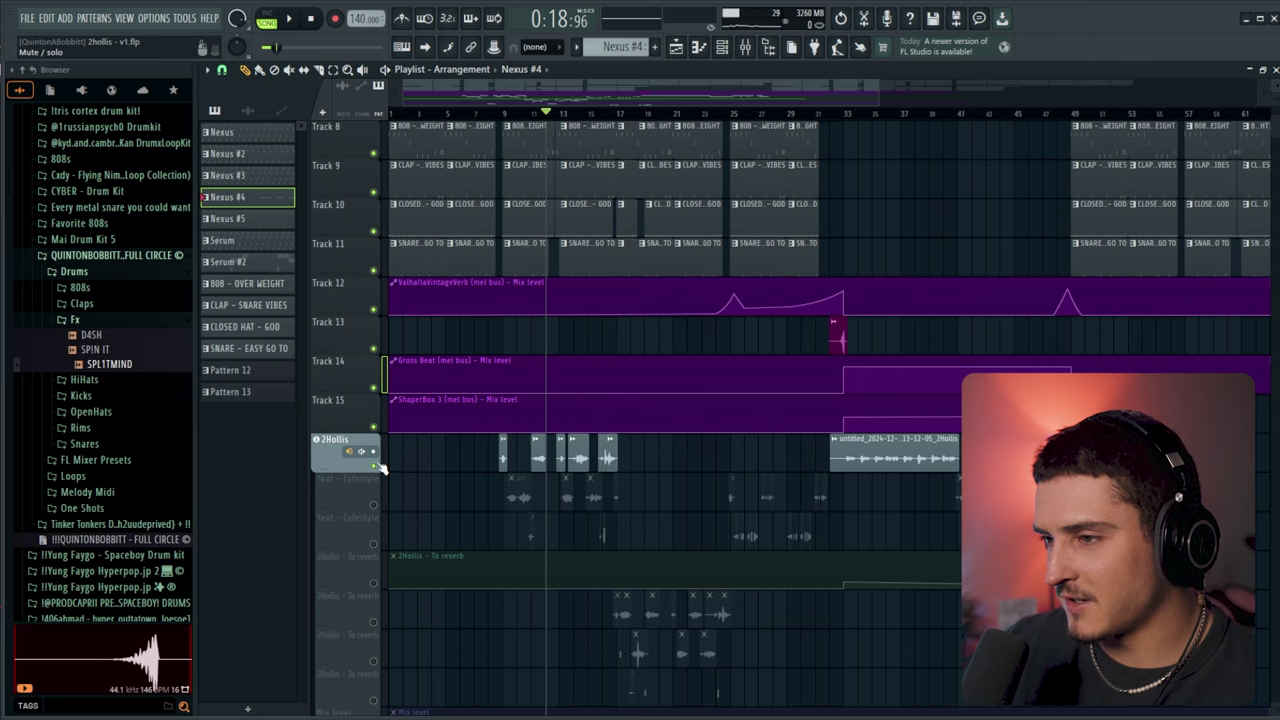